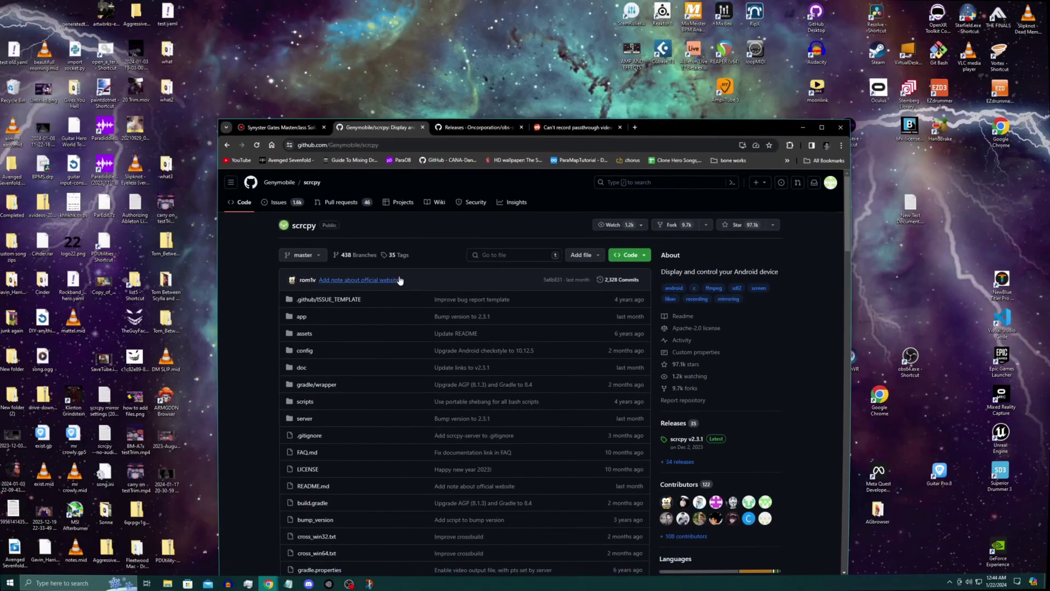
# - Scroll through the scrcpy README on GitHub
pyautogui.scroll(-10, 385, 309)
pyautogui.scroll(3, 369, 368)
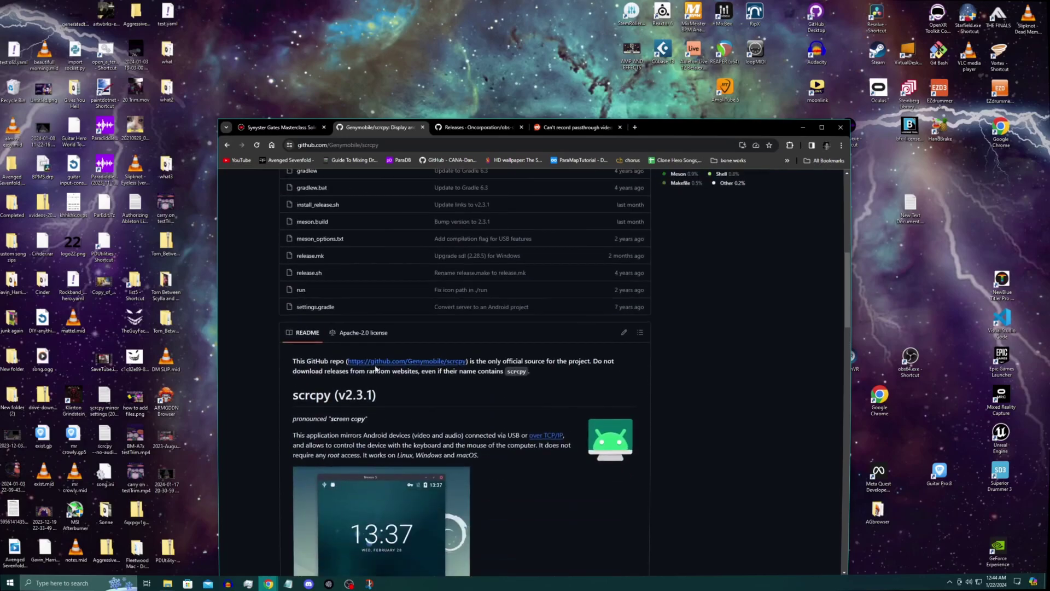
pyautogui.scroll(-5, 383, 364)
pyautogui.scroll(15, 416, 361)
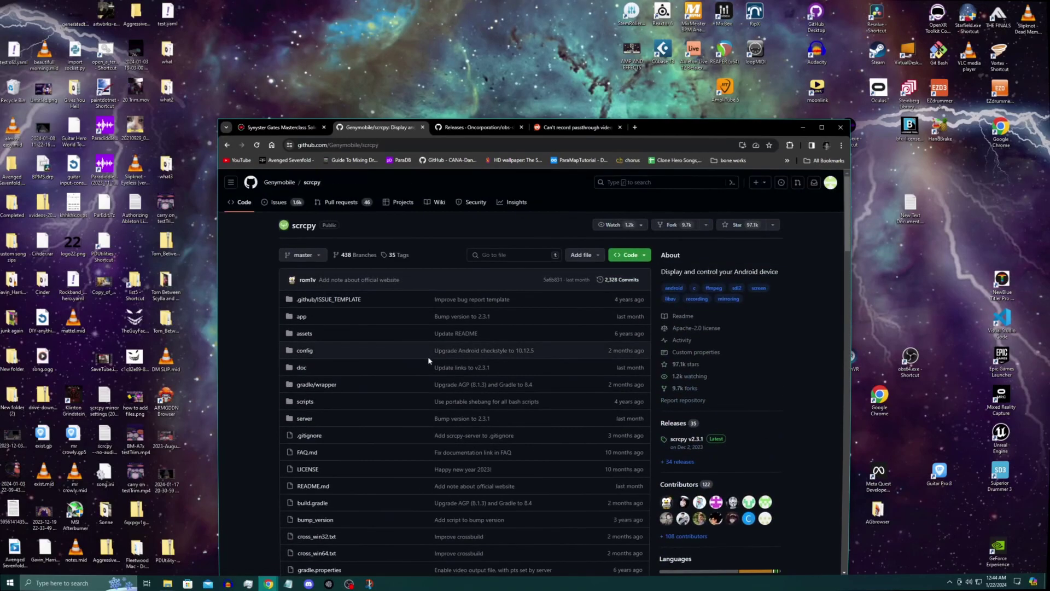
# - Review the obs-shaderfilter Releases page, then minimize the Chrome window
pyautogui.moveTo(478, 130); pyautogui.dragTo(479, 107)
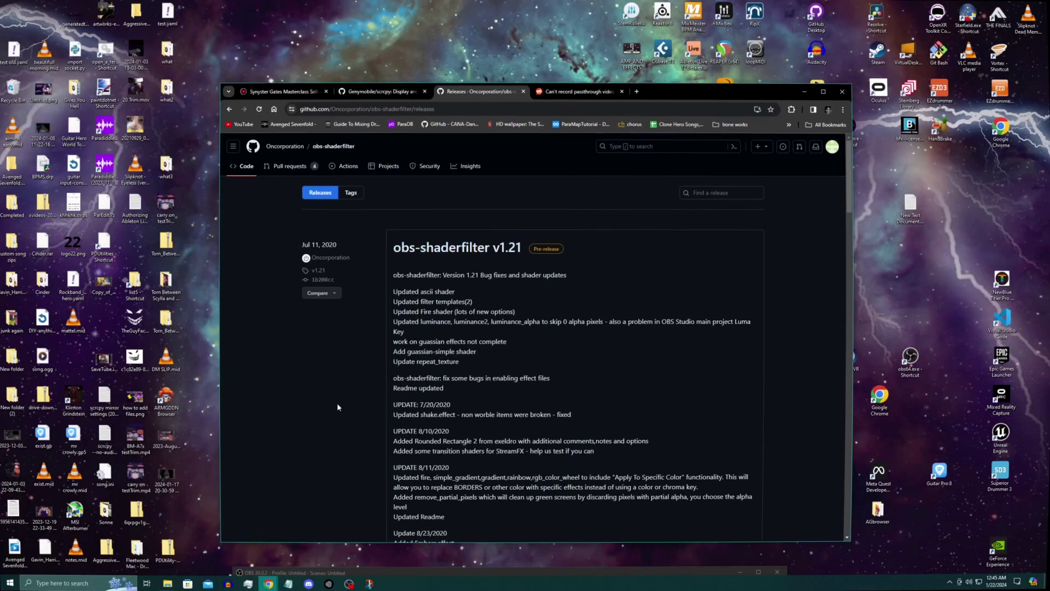
pyautogui.moveTo(656, 101); pyautogui.dragTo(646, 93)
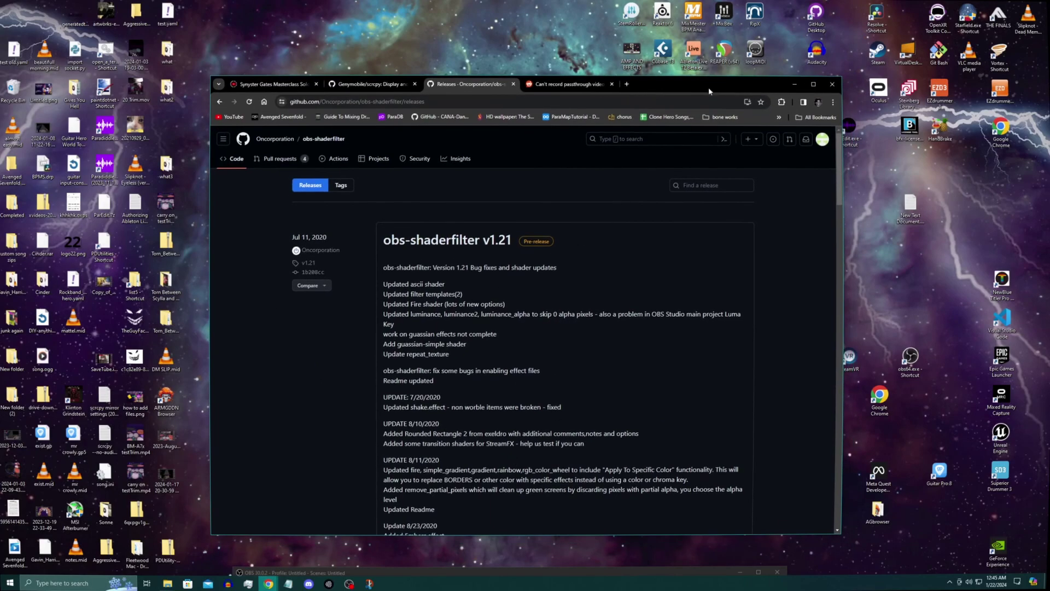
pyautogui.moveTo(709, 90); pyautogui.dragTo(706, 97)
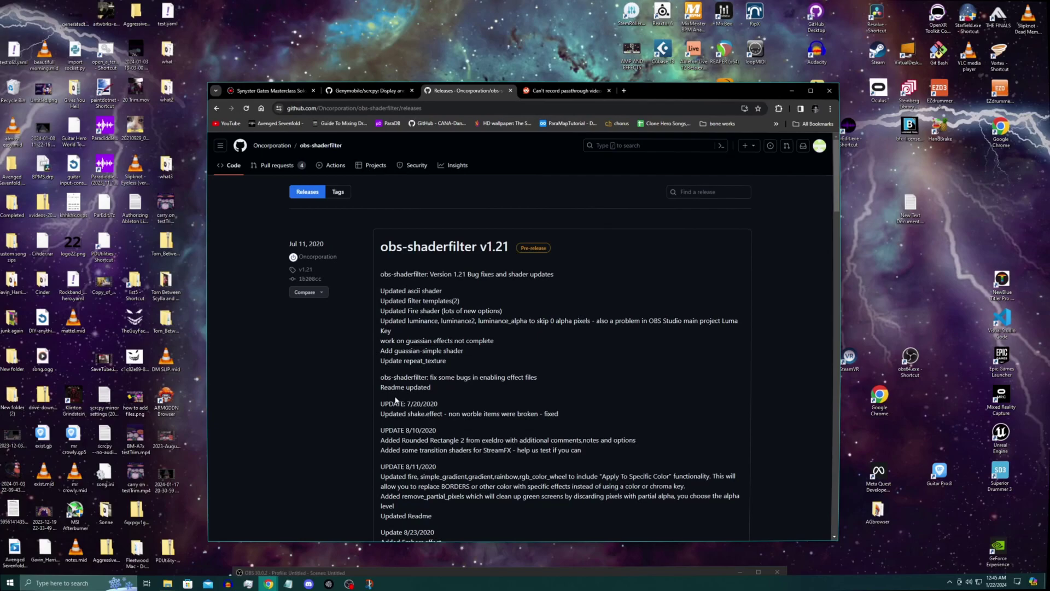
pyautogui.click(369, 91)
pyautogui.click(464, 90)
pyautogui.moveTo(715, 93); pyautogui.dragTo(641, 107)
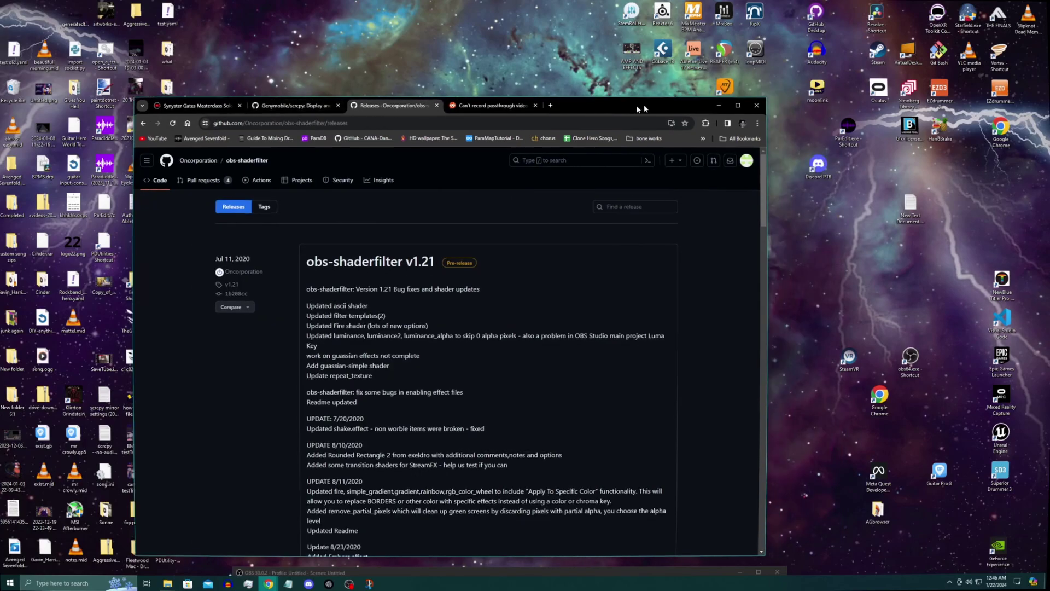
pyautogui.click(719, 105)
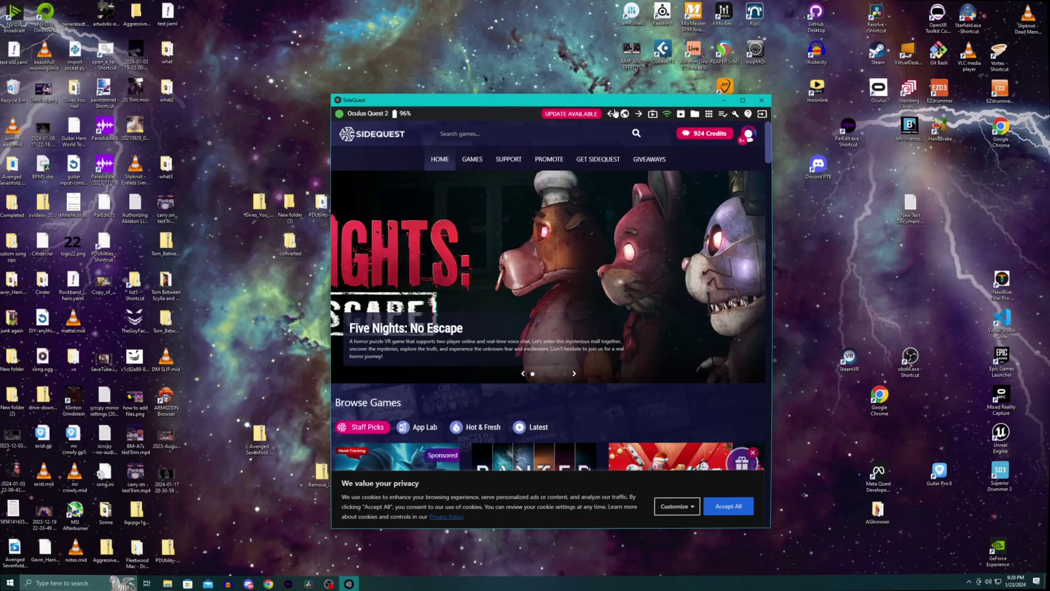
# - Position the SideQuest home window, showing the connected Oculus Quest 2, on the desktop
pyautogui.moveTo(604, 104); pyautogui.dragTo(607, 111)
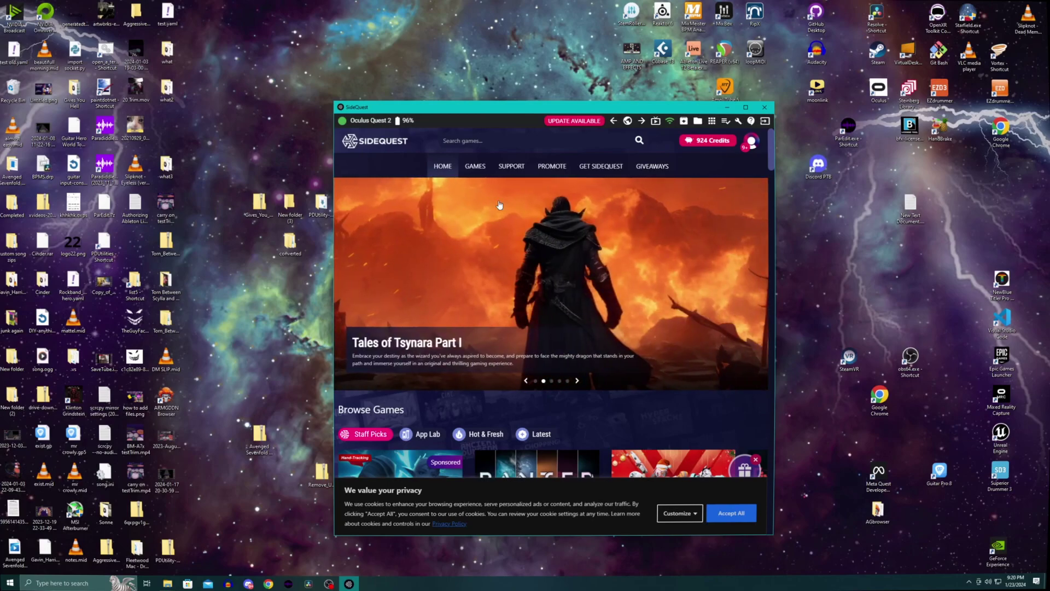
pyautogui.moveTo(492, 110); pyautogui.dragTo(490, 108)
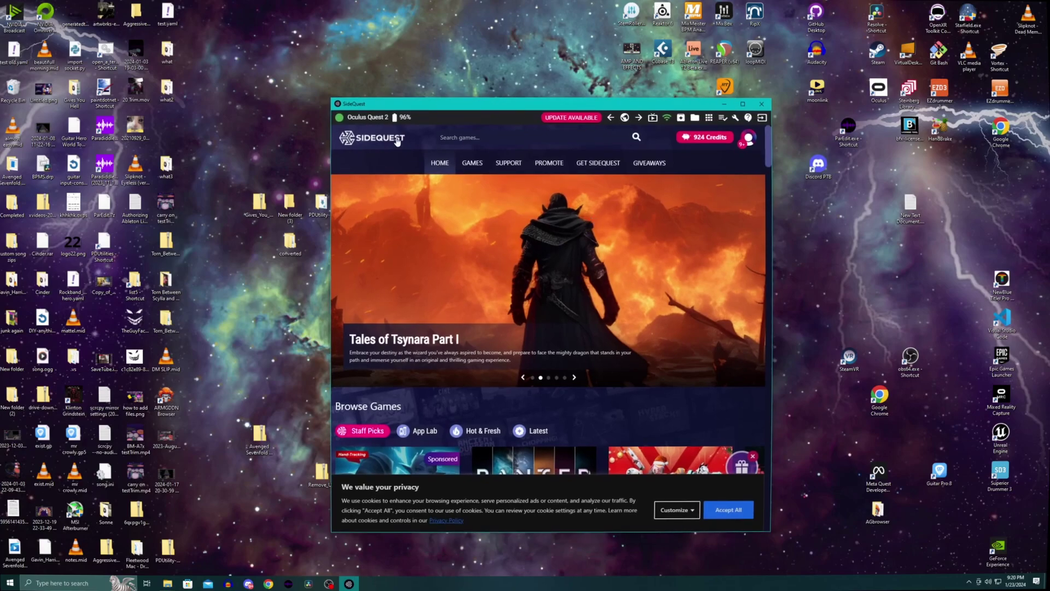
pyautogui.moveTo(605, 107); pyautogui.dragTo(598, 109)
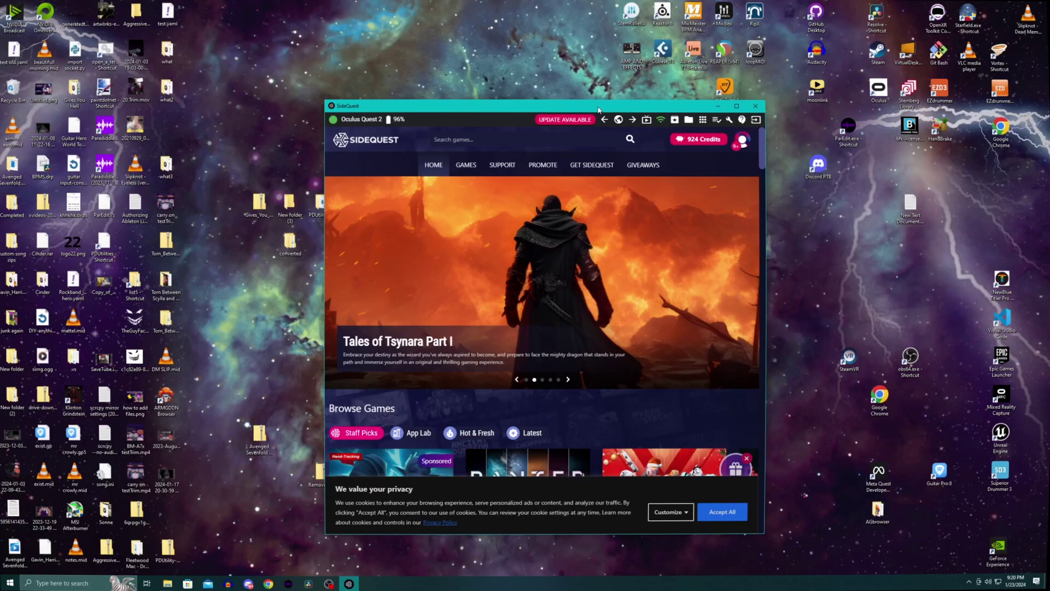
pyautogui.moveTo(598, 109); pyautogui.dragTo(600, 103)
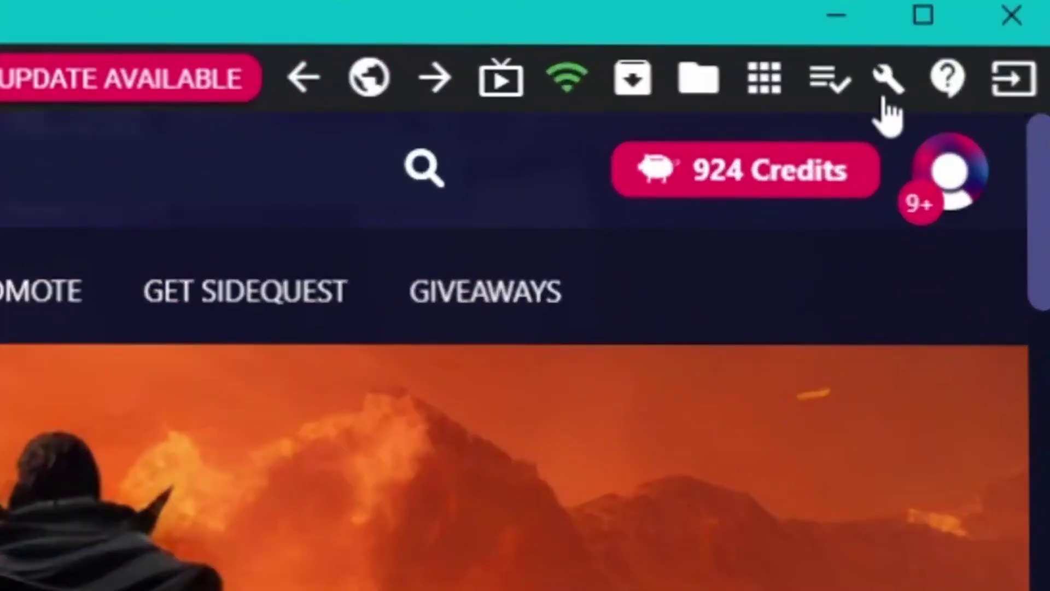
# - In the Quest 2's Device settings & tools, set the FFR level to Off
pyautogui.click(867, 85)
pyautogui.scroll(-7, 239, 363)
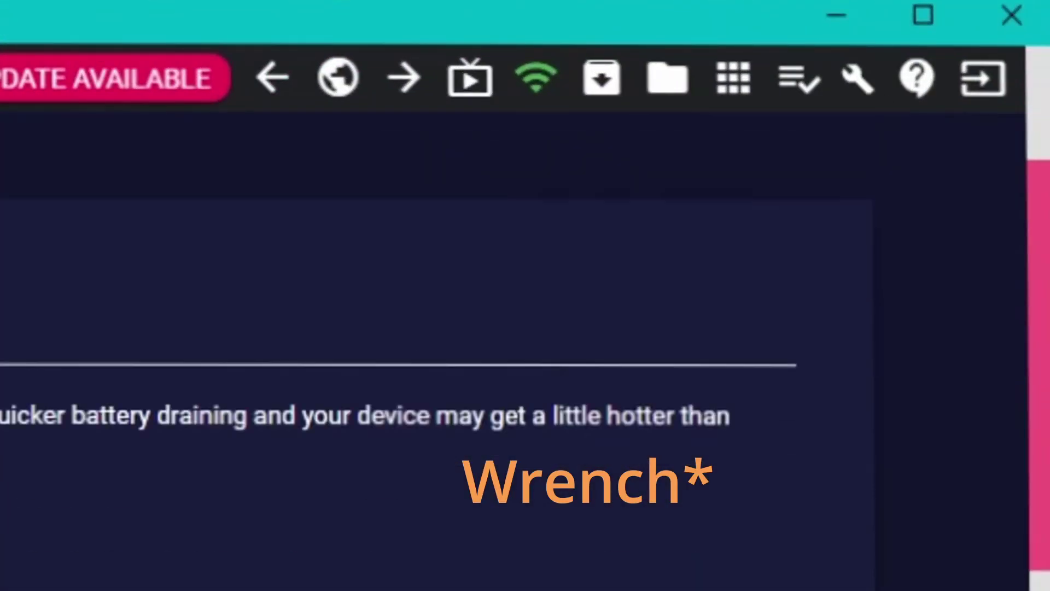
pyautogui.scroll(5, 240, 363)
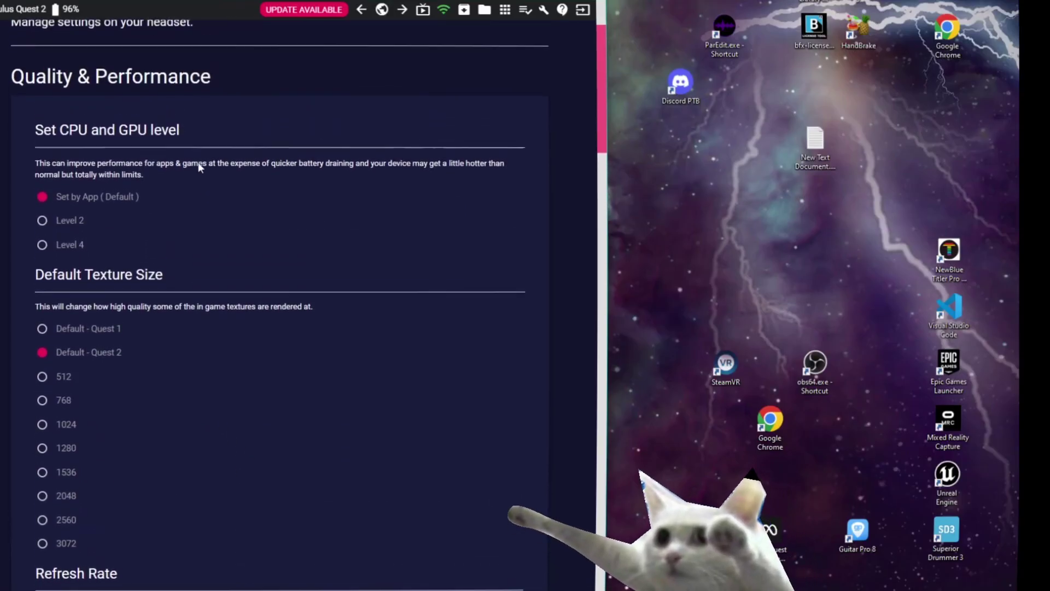
pyautogui.scroll(-5, 199, 167)
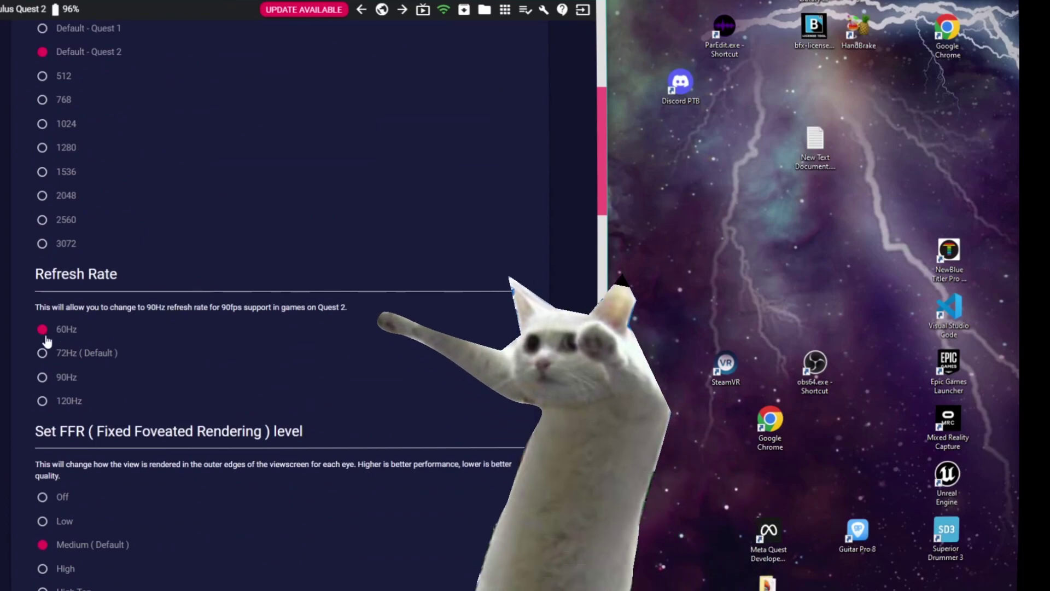
pyautogui.scroll(-2, 53, 490)
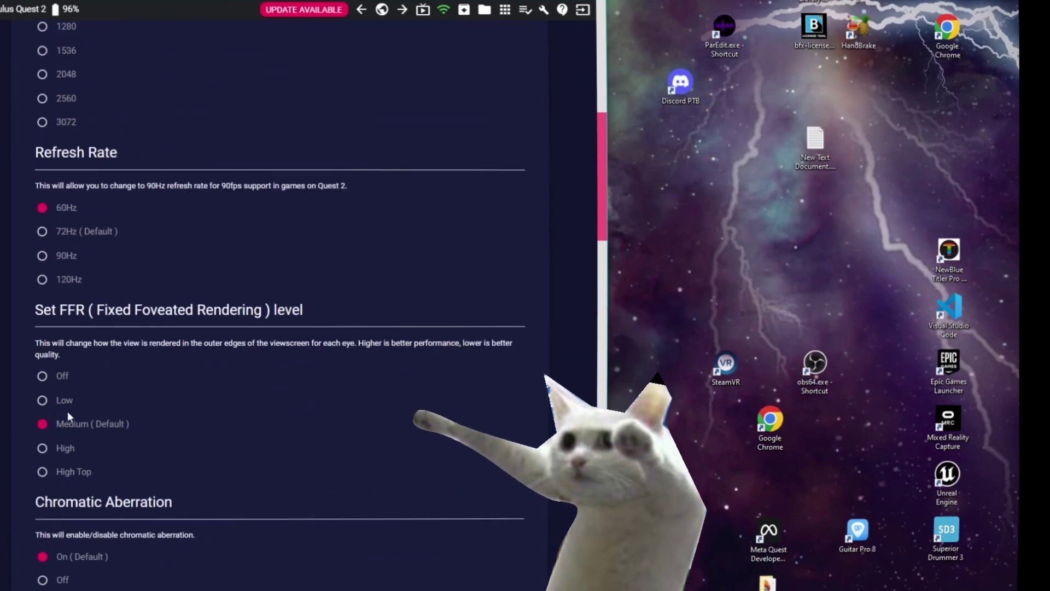
pyautogui.click(43, 382)
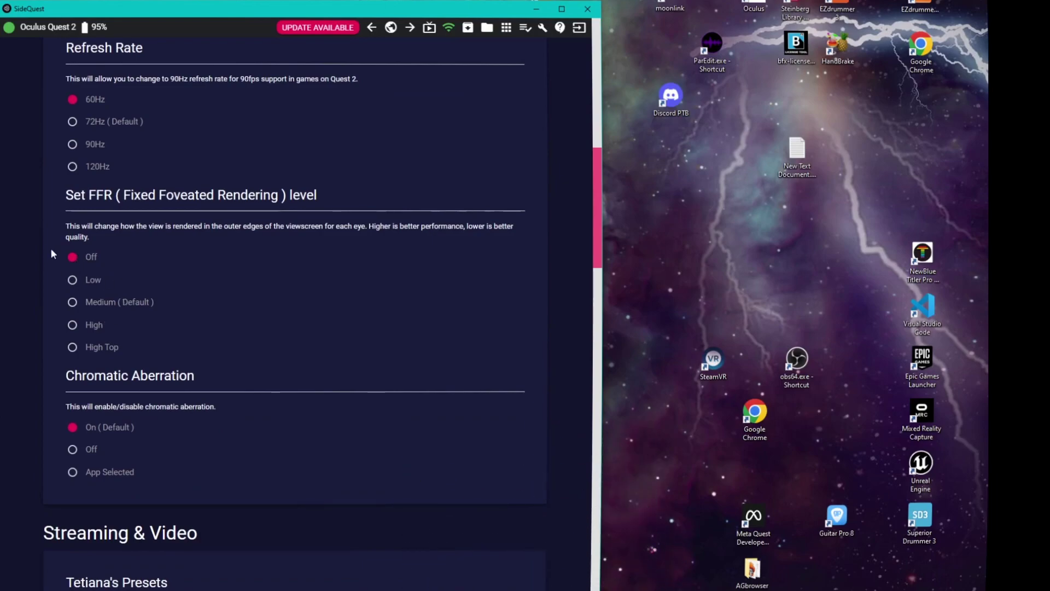
pyautogui.scroll(1, 99, 193)
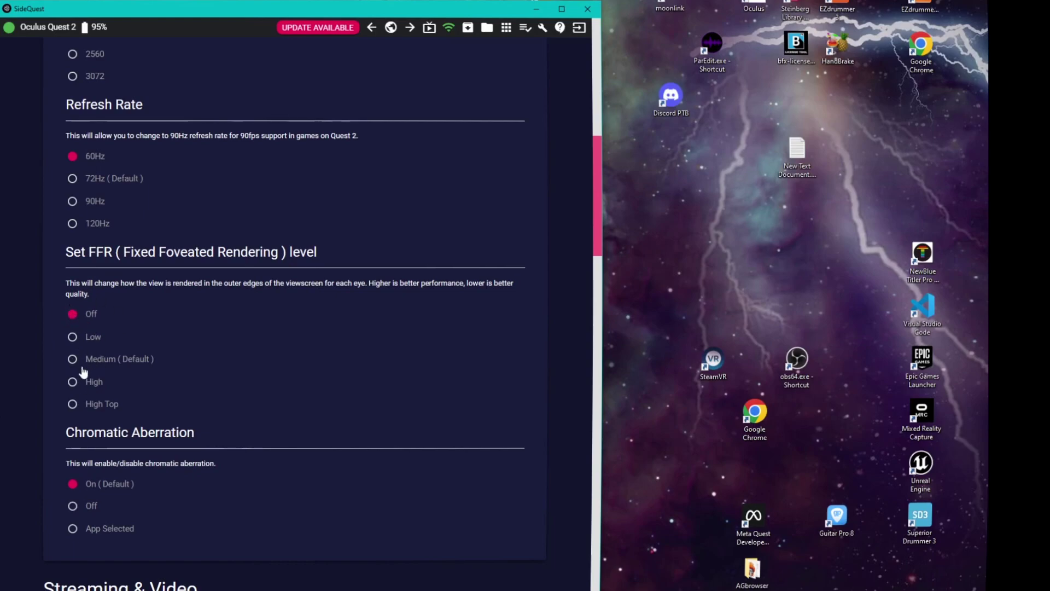
pyautogui.scroll(-3, 141, 419)
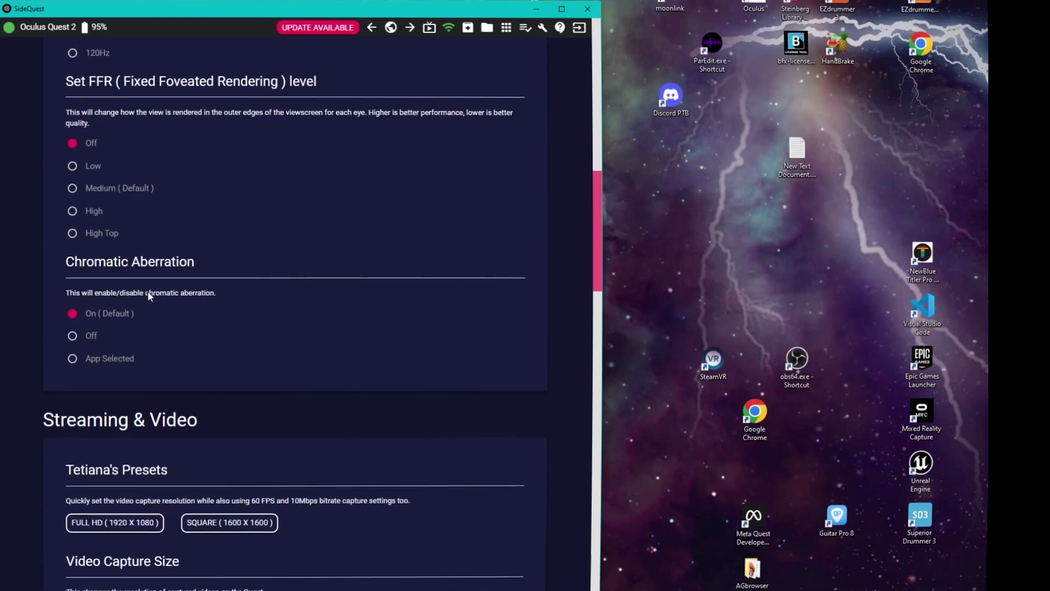
# - Set Chromatic Aberration to Off and toggle Full Rate Capture to On
pyautogui.click(82, 336)
pyautogui.scroll(-4, 230, 405)
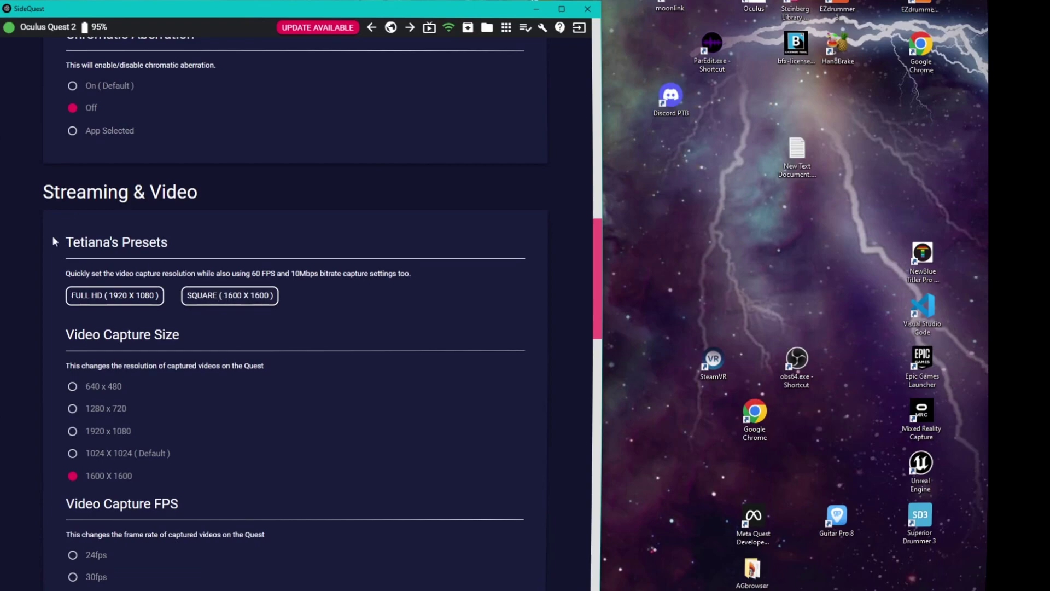
pyautogui.scroll(-3, 277, 316)
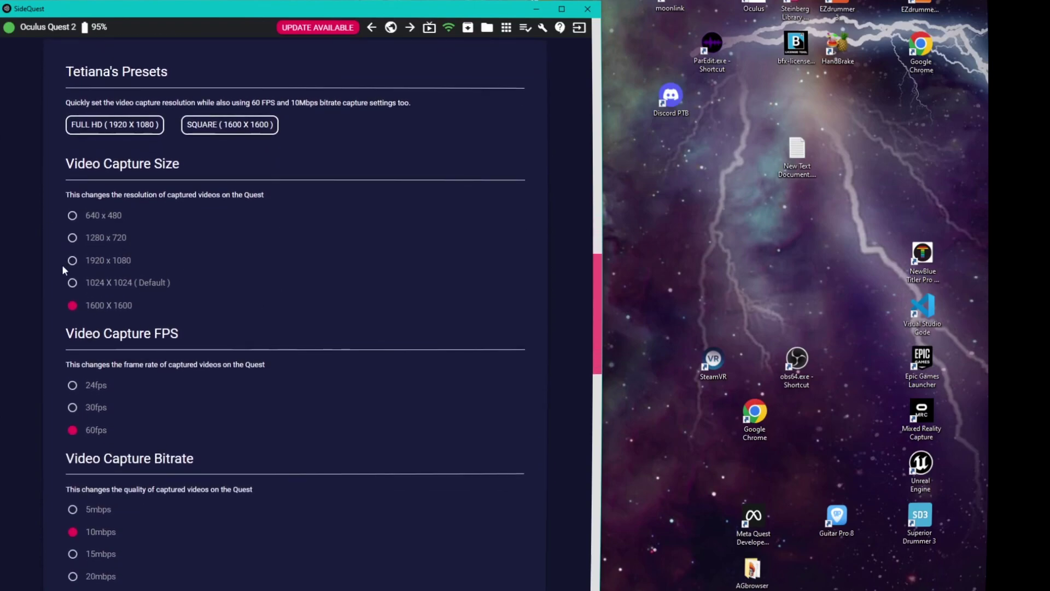
pyautogui.scroll(-2, 82, 219)
pyautogui.scroll(-9, 119, 388)
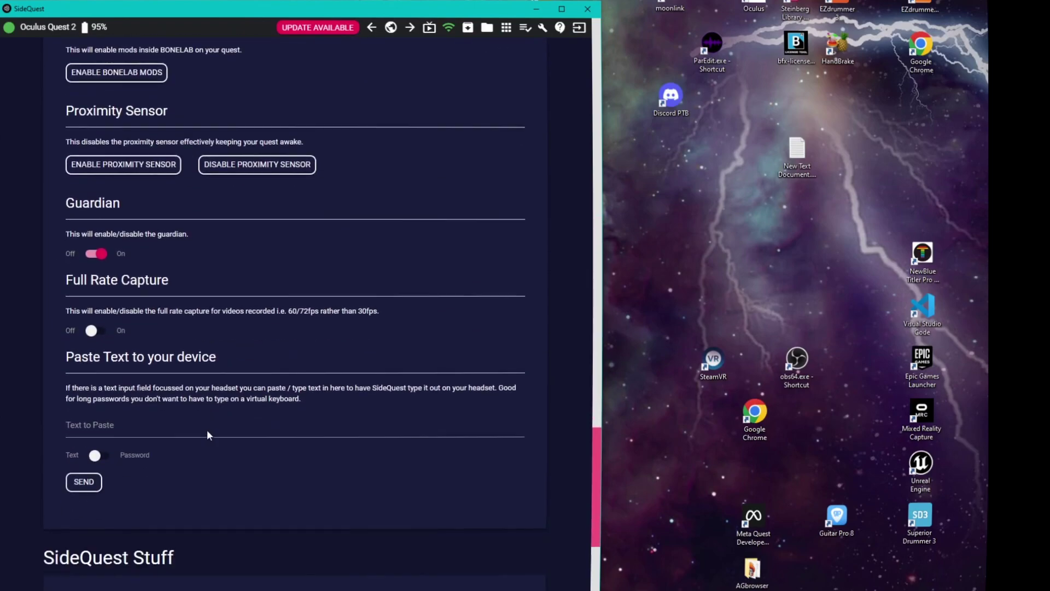
pyautogui.scroll(1, 208, 435)
pyautogui.click(95, 368)
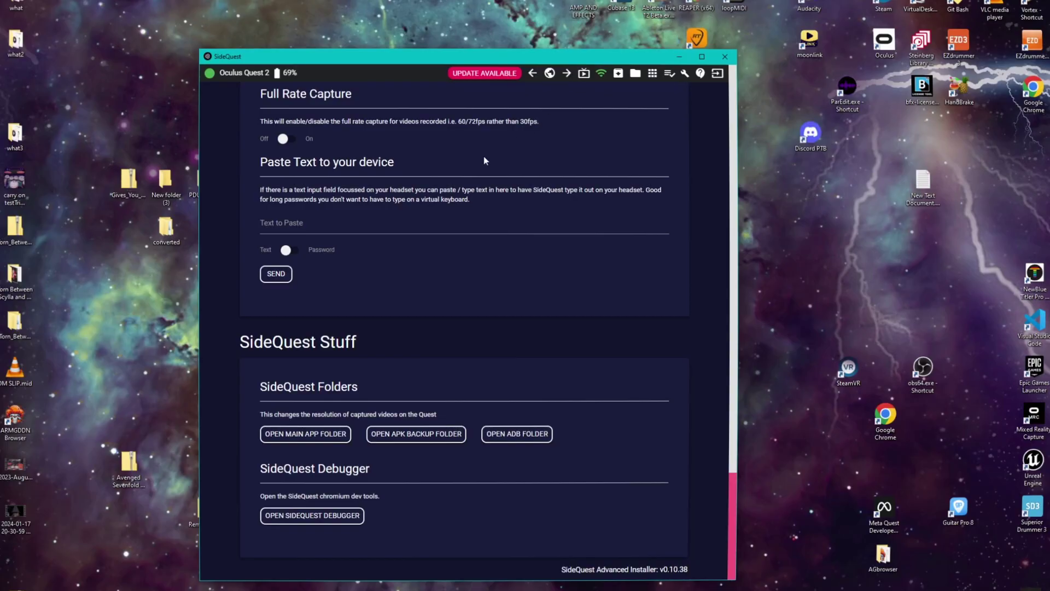
pyautogui.scroll(3, 483, 156)
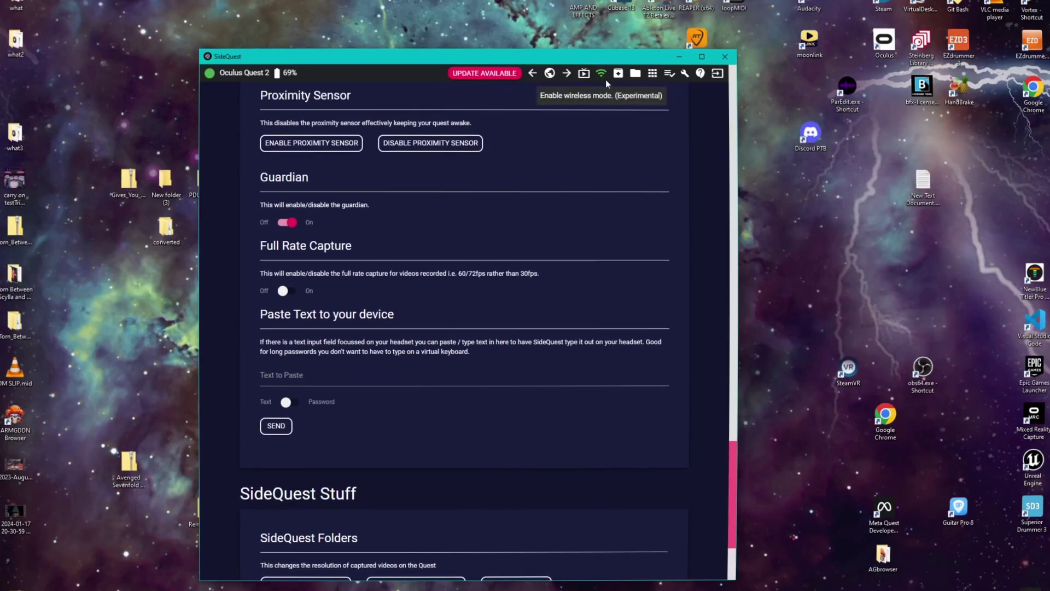
# - Minimize SideQuest, open scrcpy-win64-v2.3 on drive S: and select open_a_terminal_here.bat
pyautogui.click(678, 56)
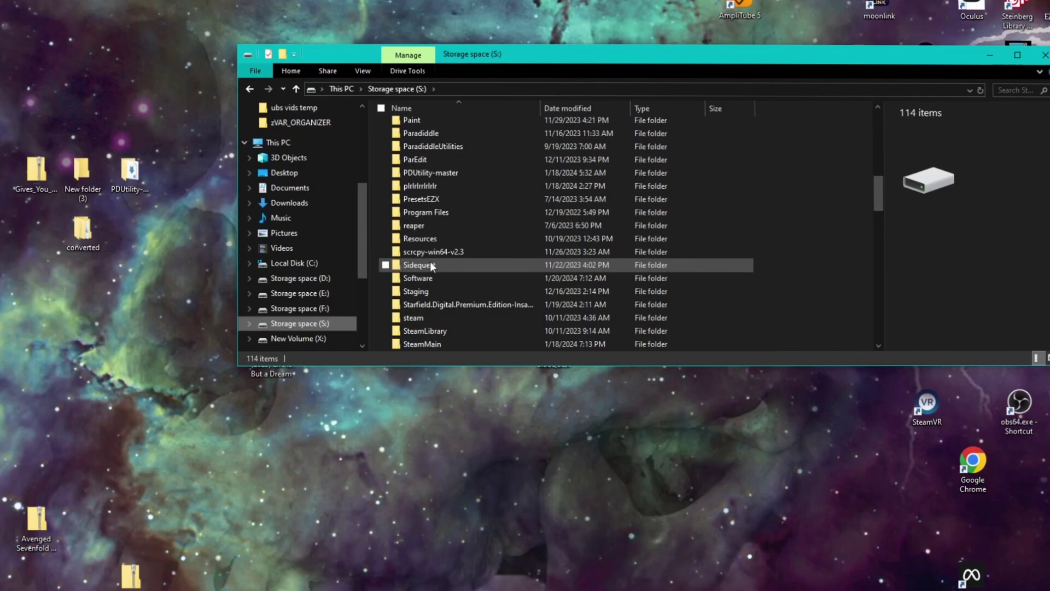
pyautogui.doubleClick(432, 252)
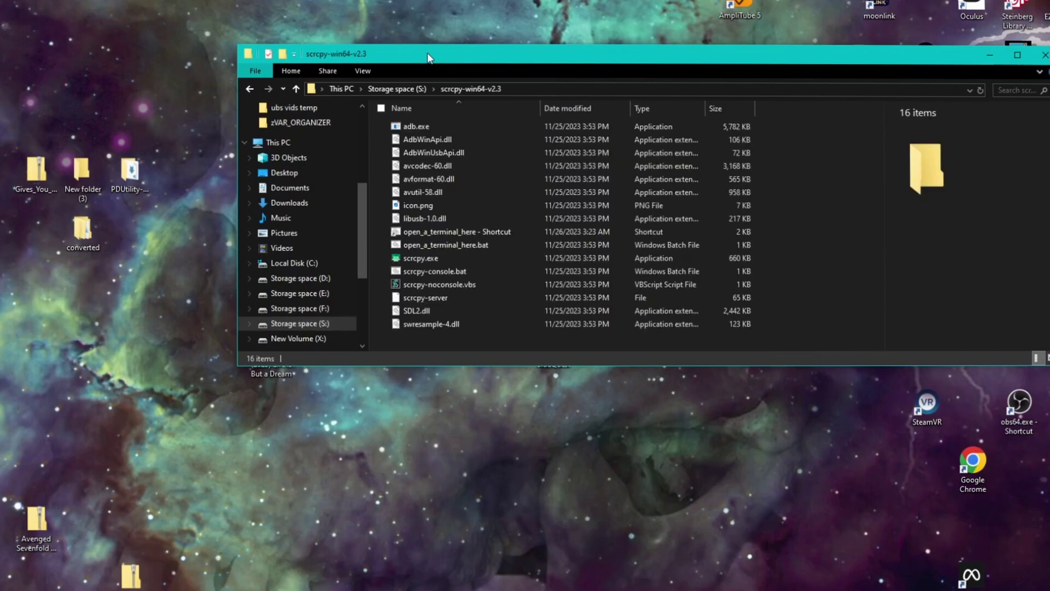
pyautogui.moveTo(428, 52); pyautogui.dragTo(377, 181)
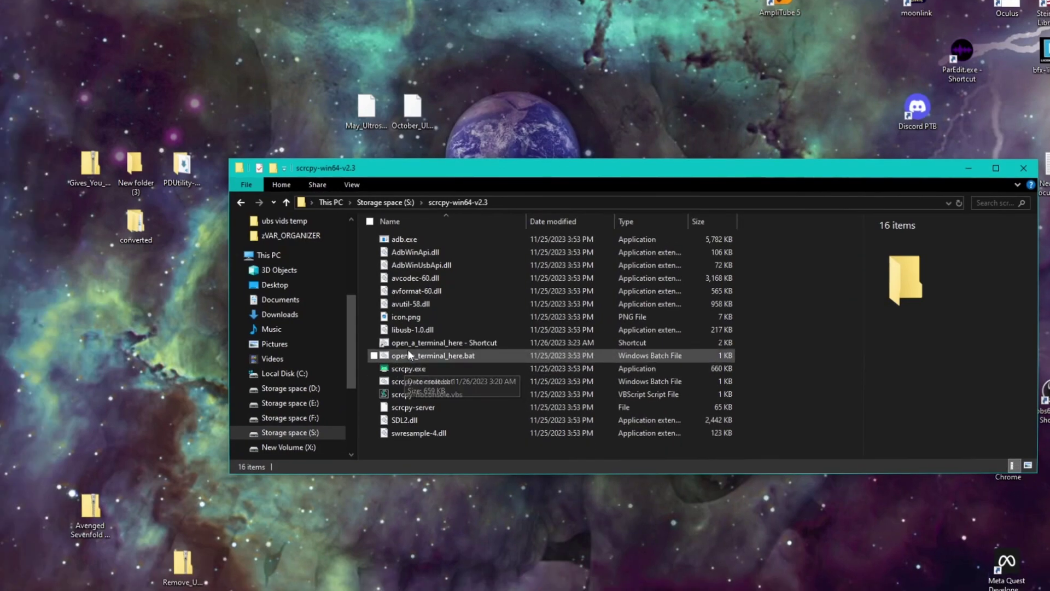
pyautogui.click(422, 356)
# - Run open_a_terminal_here.bat and position the new Command Prompt window
pyautogui.doubleClick(423, 356)
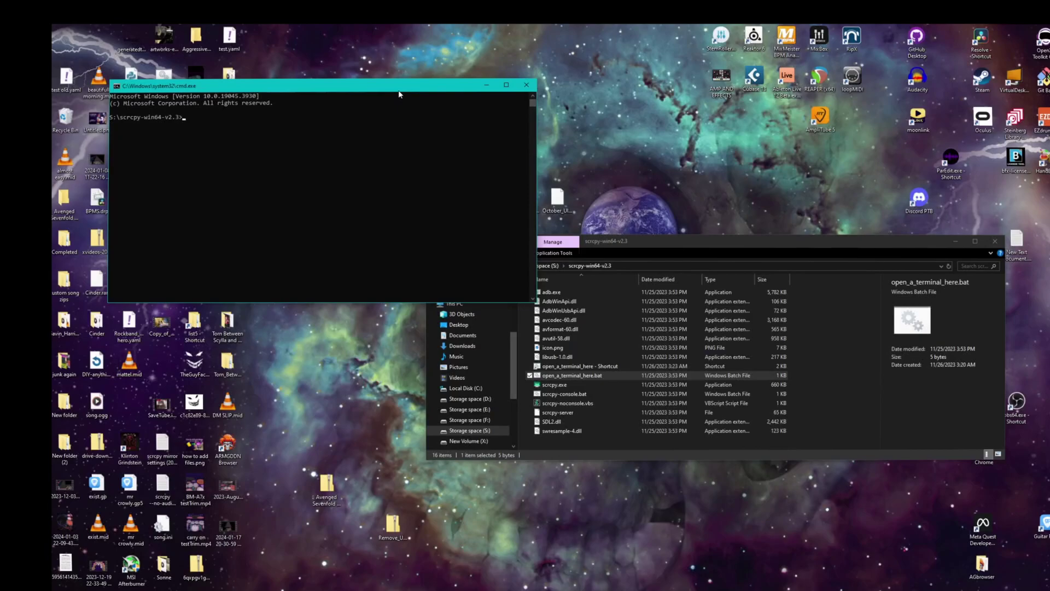
pyautogui.moveTo(191, 0); pyautogui.dragTo(609, 361)
pyautogui.moveTo(698, 379); pyautogui.dragTo(633, 349)
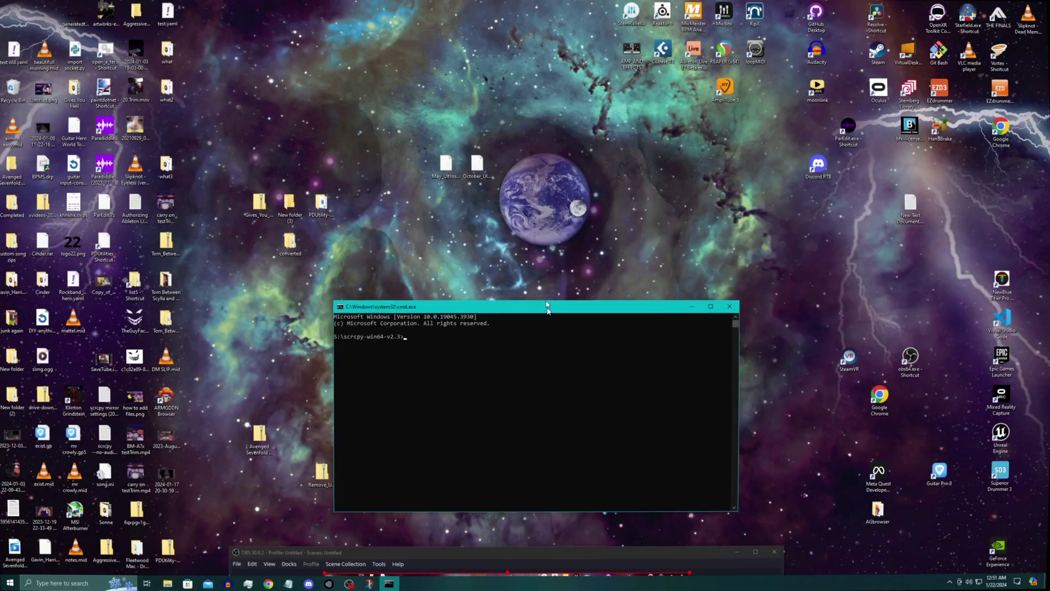
pyautogui.moveTo(546, 306); pyautogui.dragTo(547, 258)
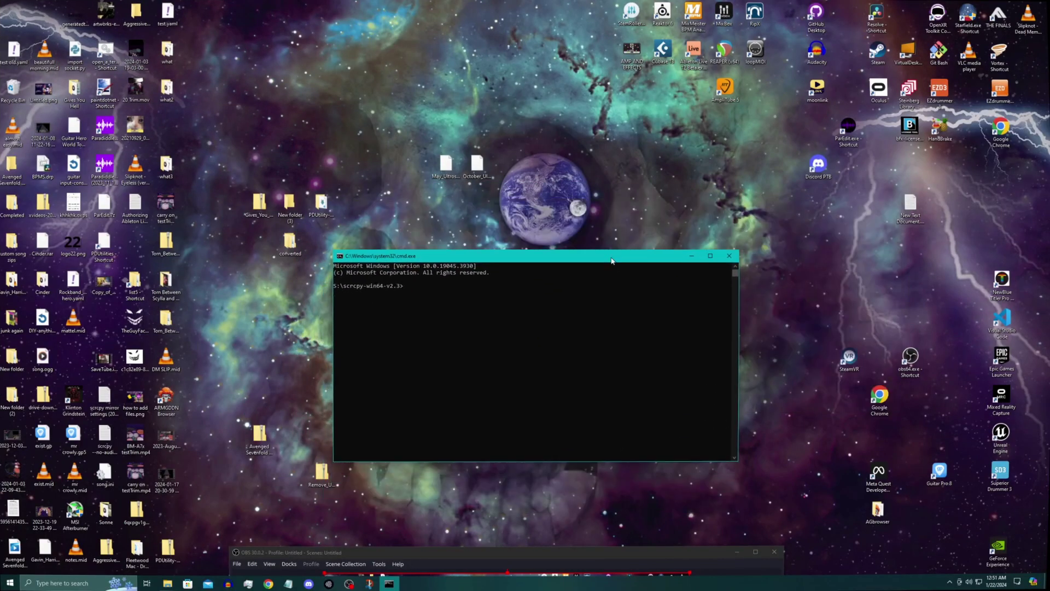
# - Copy 'scrcpy --no-audio --crop=1920:1920:1950:0' from Notepad and run it in cmd
pyautogui.hotkey('alt', 'Tab')
pyautogui.moveTo(733, 300); pyautogui.dragTo(373, 299)
pyautogui.rightClick(380, 300)
pyautogui.click(435, 349)
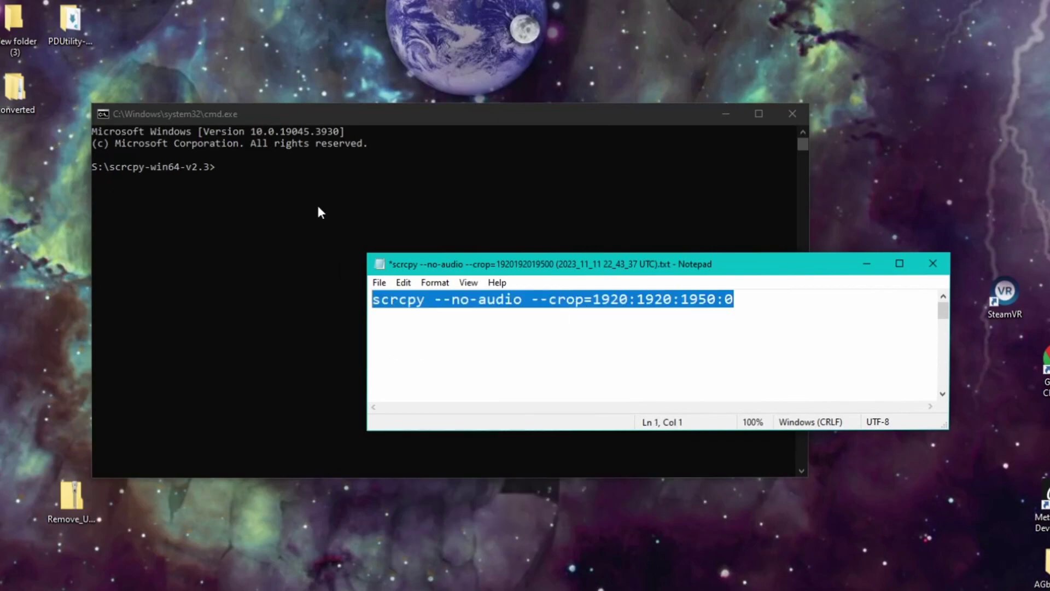
pyautogui.click(317, 200)
pyautogui.rightClick(317, 199)
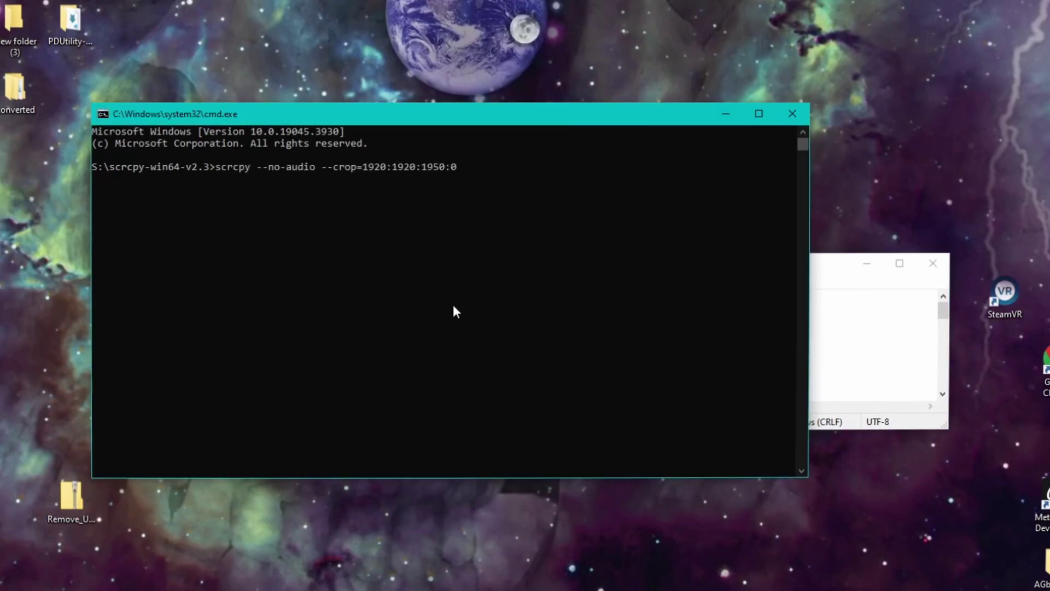
pyautogui.press('Return')
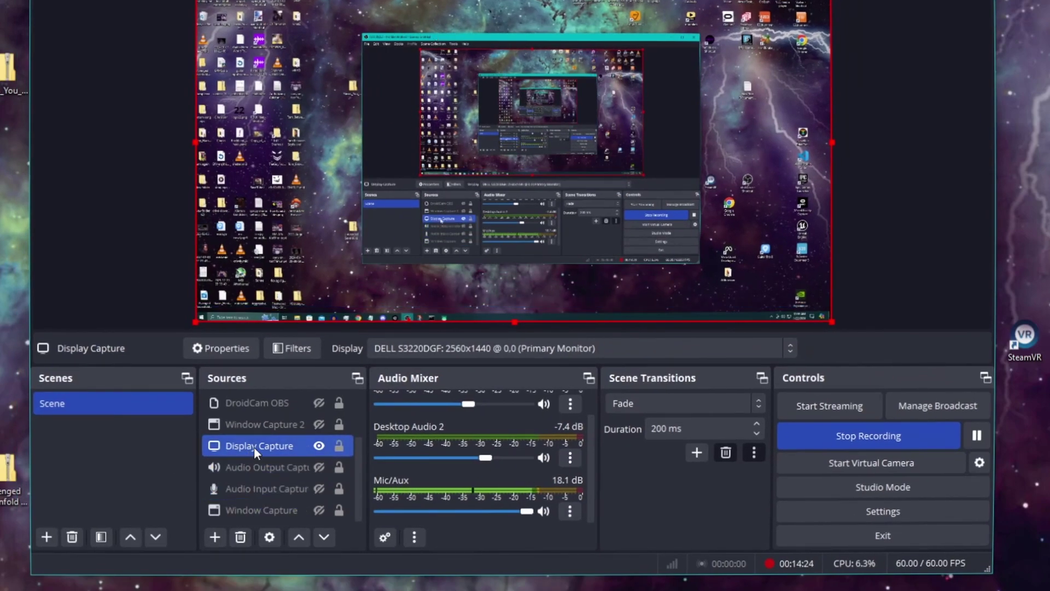
# - Point Window Capture 2 at the [scrcpy.exe]: Quest 2 window
pyautogui.scroll(1, 254, 446)
pyautogui.keyDown('ctrl'); pyautogui.click(274, 488); pyautogui.keyUp('ctrl')
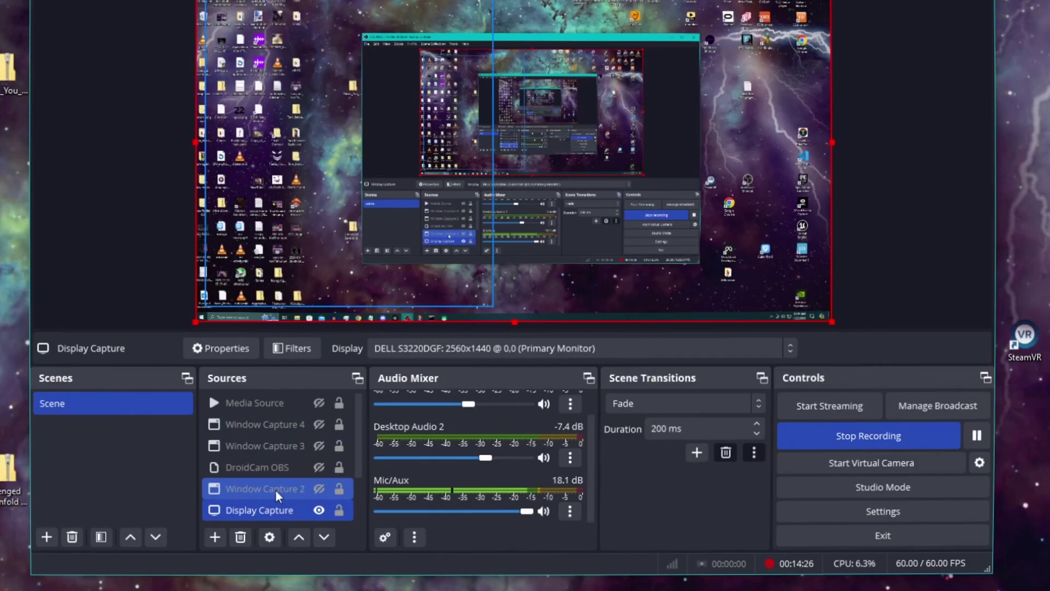
pyautogui.doubleClick(305, 489)
pyautogui.click(472, 261)
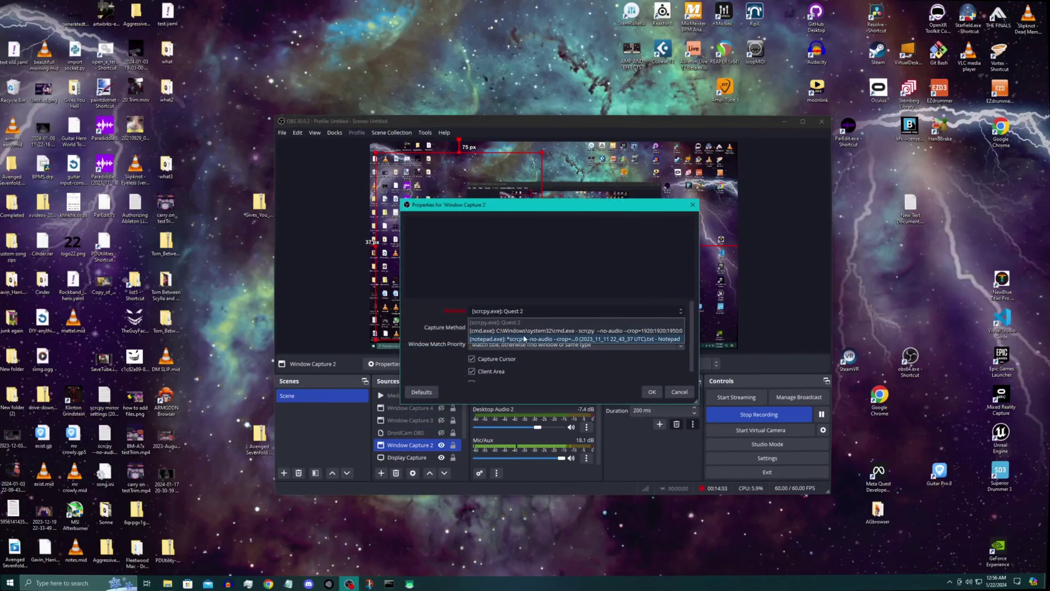
pyautogui.click(409, 583)
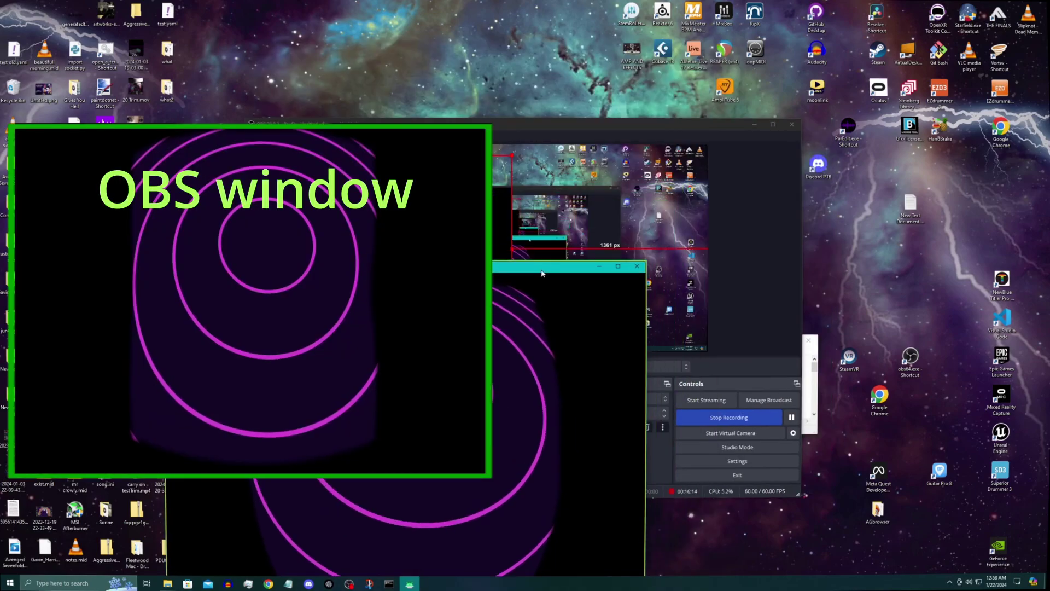
# - Move, maximize, restore and resize the scrcpy Quest 2 window into a tall left-side strip
pyautogui.moveTo(543, 280); pyautogui.dragTo(583, 210)
pyautogui.click(643, 207)
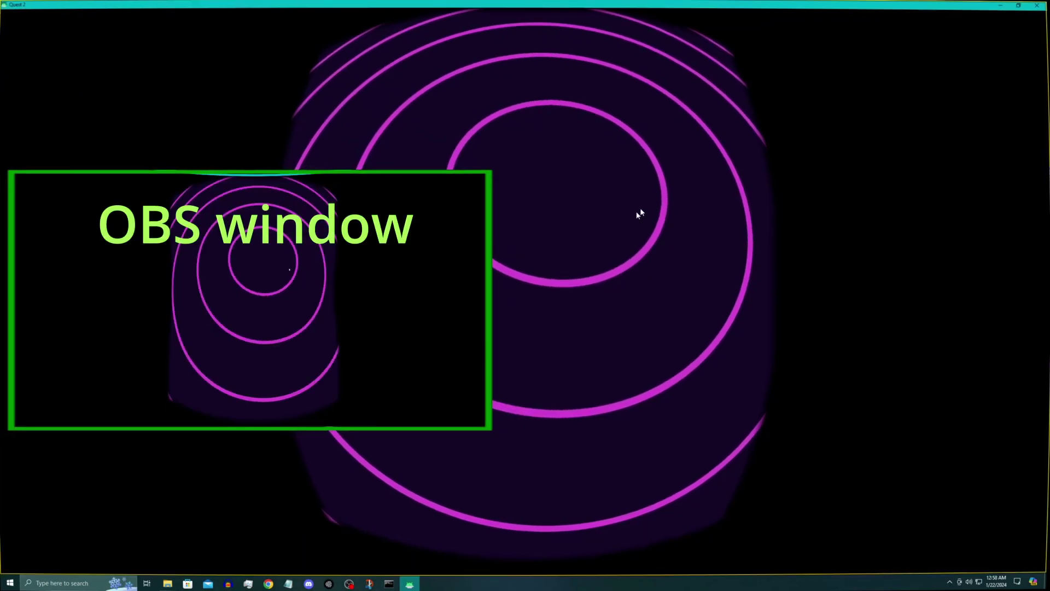
pyautogui.click(1019, 6)
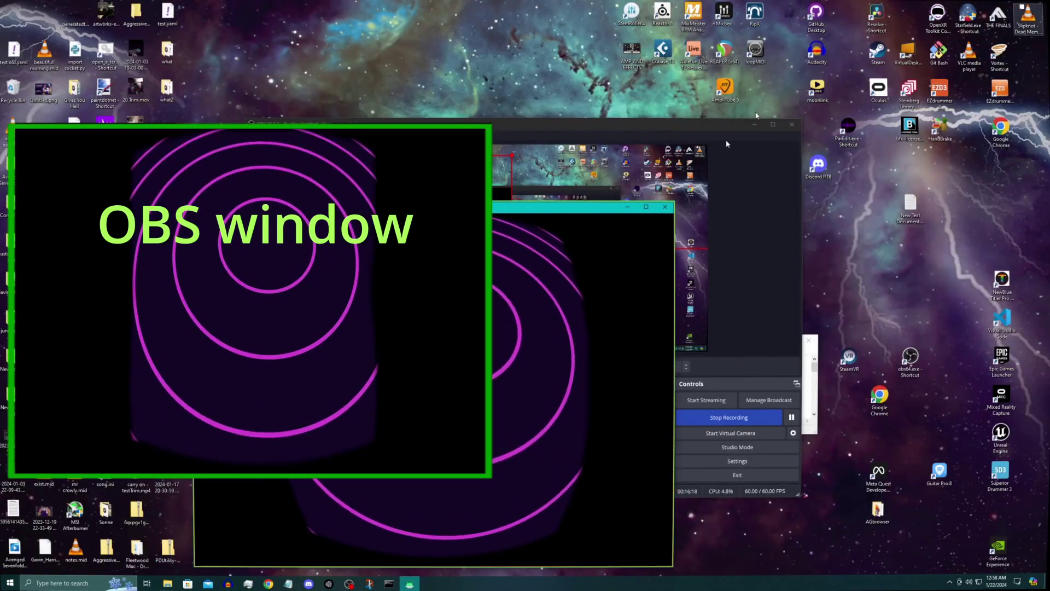
pyautogui.moveTo(585, 202); pyautogui.dragTo(589, 12)
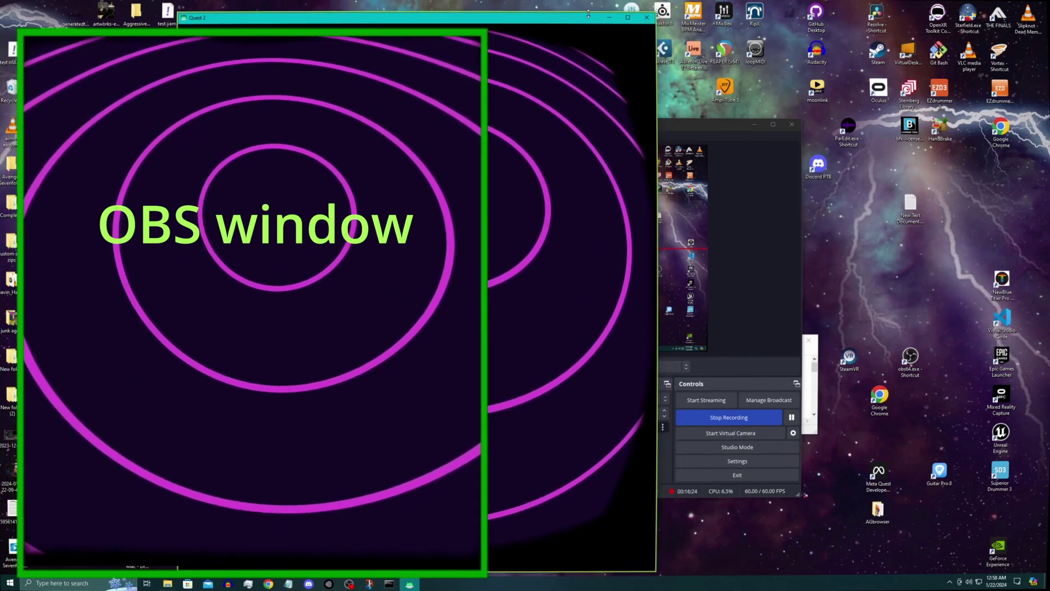
pyautogui.moveTo(655, 250); pyautogui.dragTo(679, 257)
pyautogui.moveTo(572, 10); pyautogui.dragTo(401, 2)
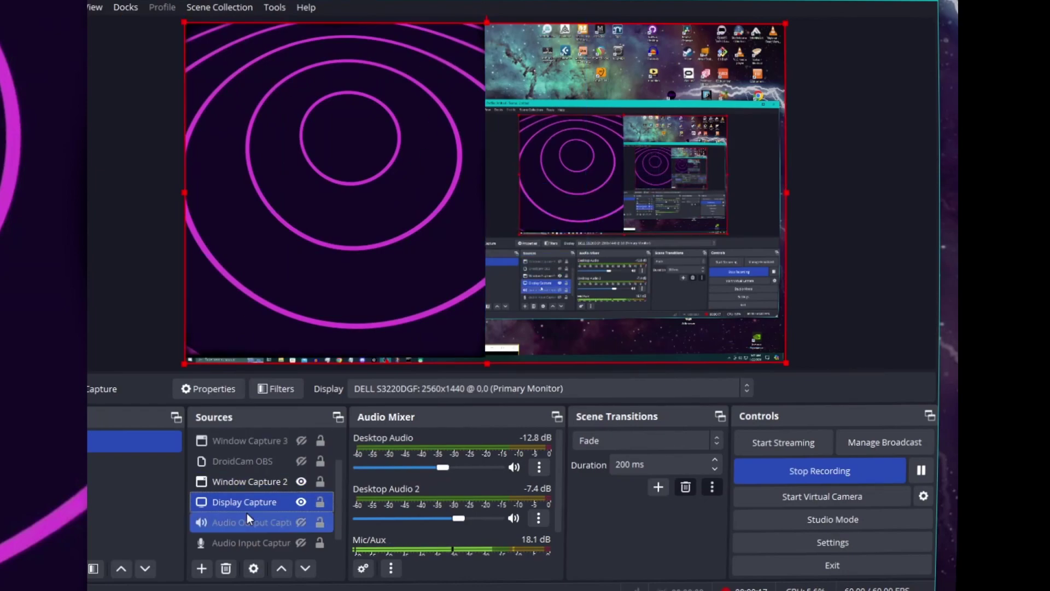
# - Dismiss the Display Capture context menu and drag the OBS window to the left
pyautogui.rightClick(247, 506)
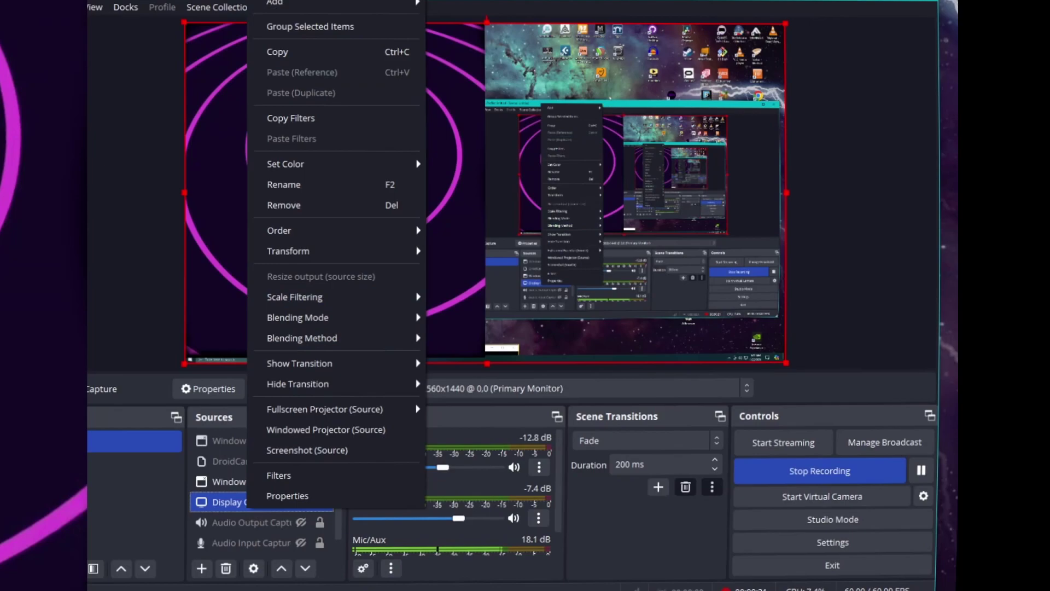
pyautogui.click(452, 7)
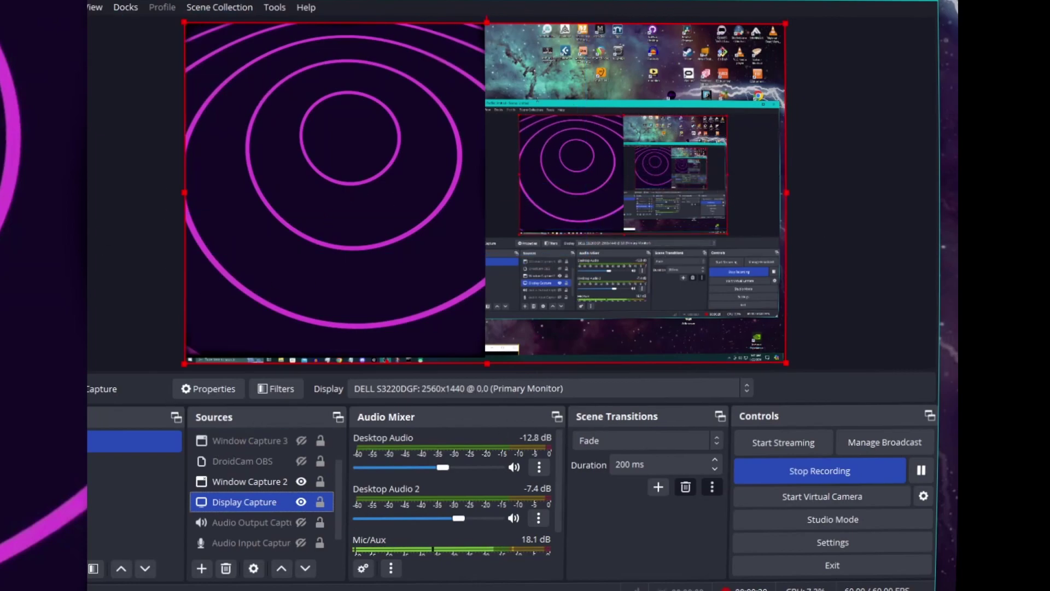
pyautogui.moveTo(503, 2); pyautogui.dragTo(293, 0)
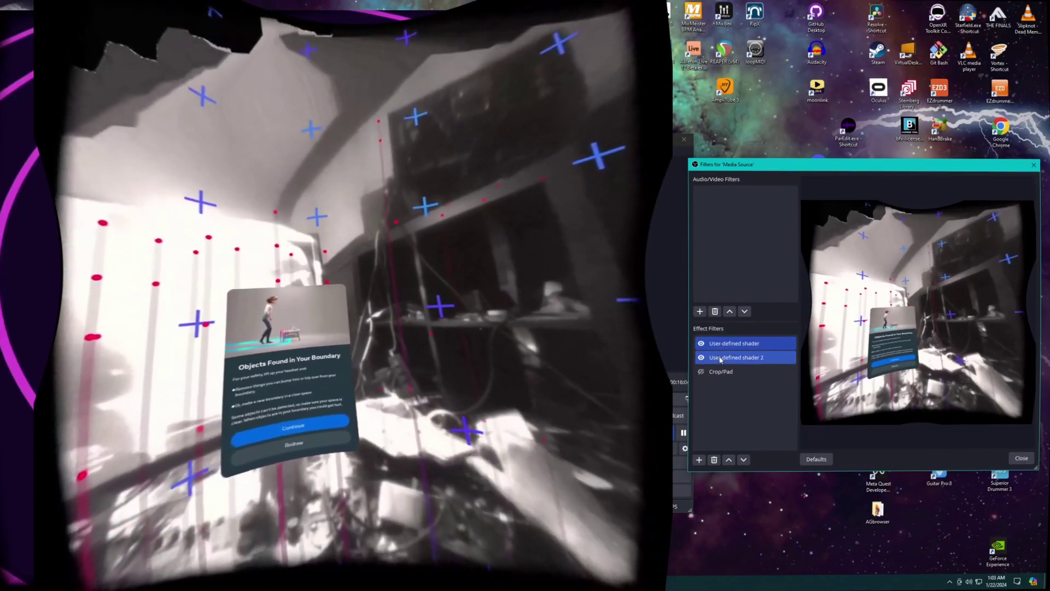
# - Enable the Media Source's Crop/Pad filter and review the first User-defined shader's properties
pyautogui.click(701, 372)
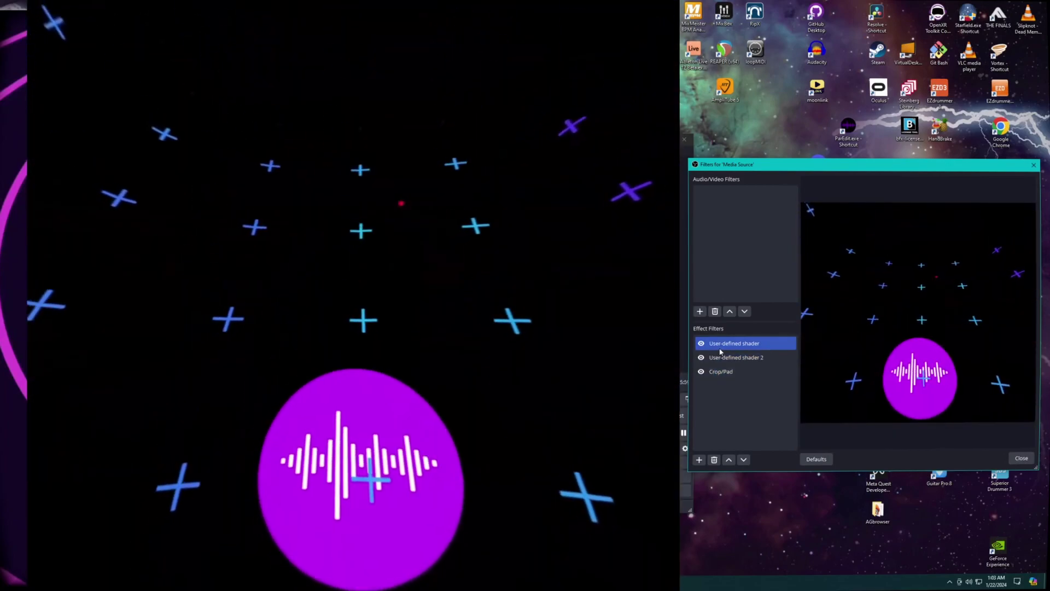
pyautogui.click(721, 349)
pyautogui.scroll(-3, 843, 379)
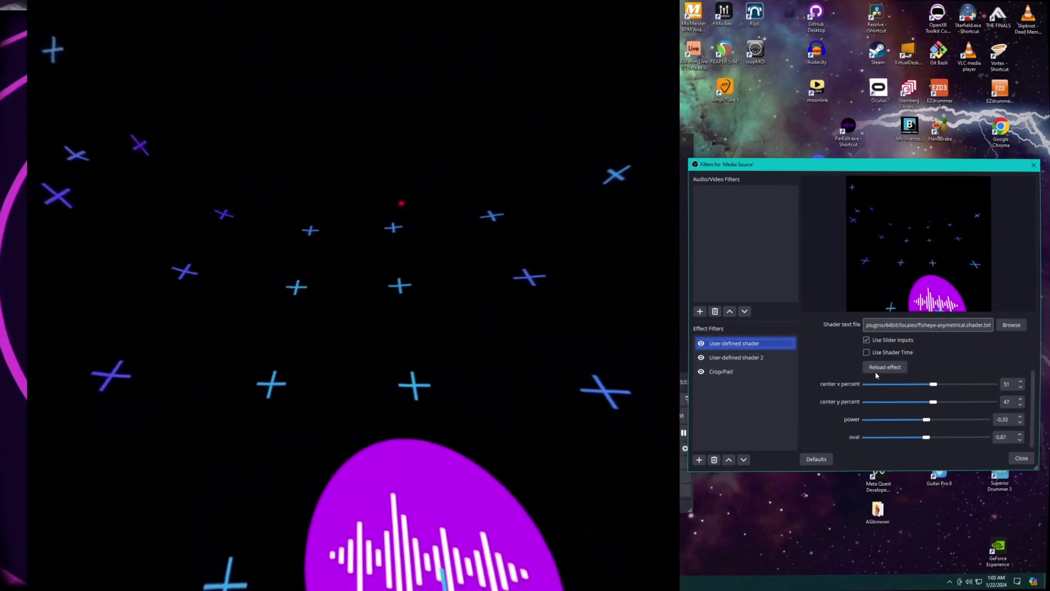
pyautogui.scroll(1, 844, 379)
pyautogui.scroll(3, 844, 379)
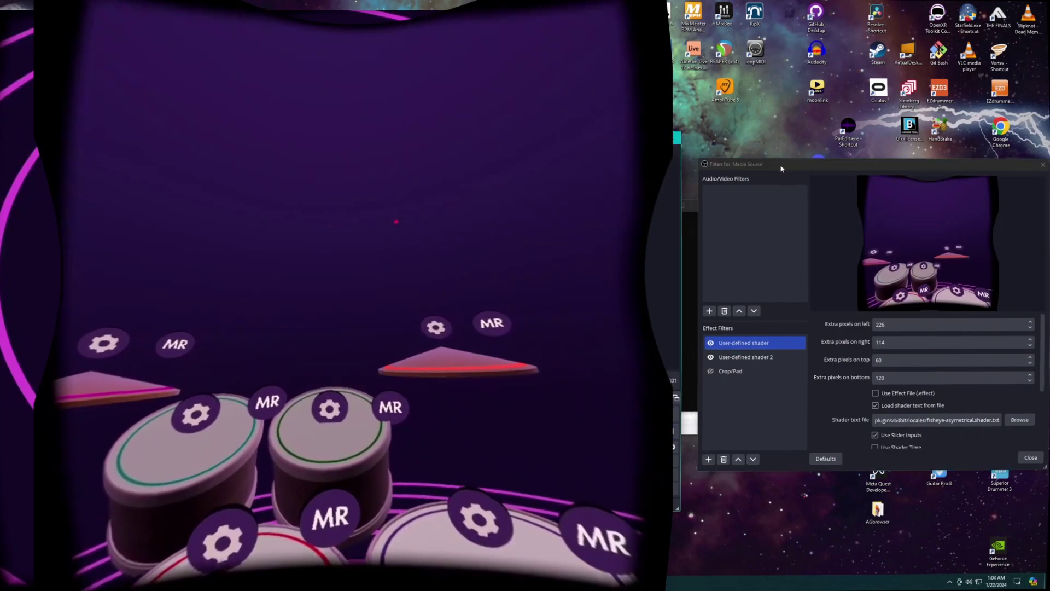
pyautogui.moveTo(746, 169); pyautogui.dragTo(725, 159)
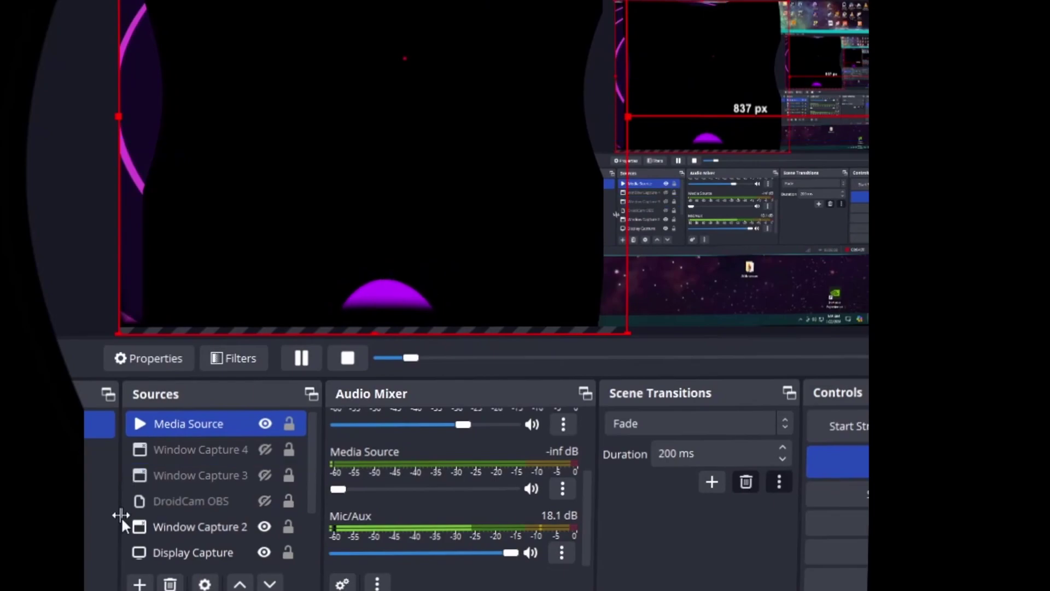
# - Open the Filters dialog for the Media Source from its right-click menu in Sources
pyautogui.rightClick(149, 549)
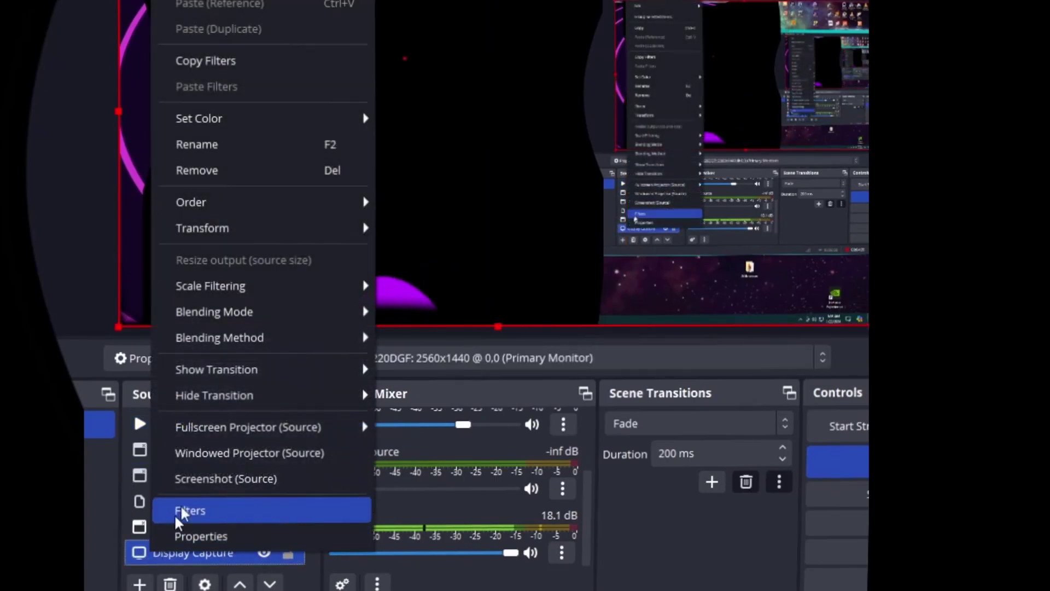
pyautogui.click(132, 409)
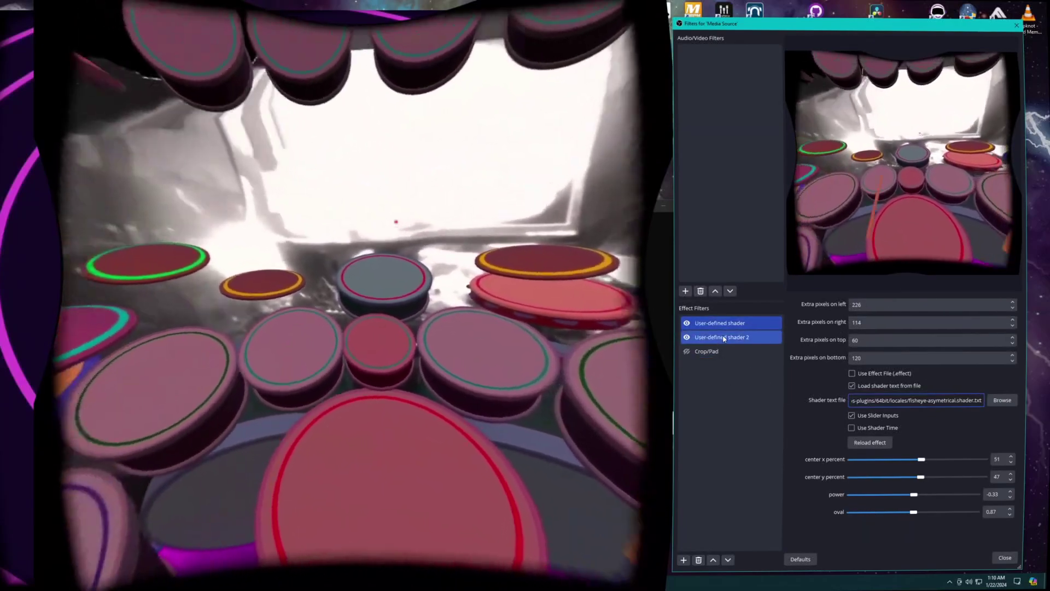
# - Review User-defined shader 2, then switch off Crop/Pad (121, 127, 107, 114) to see the full fisheye frame
pyautogui.click(724, 338)
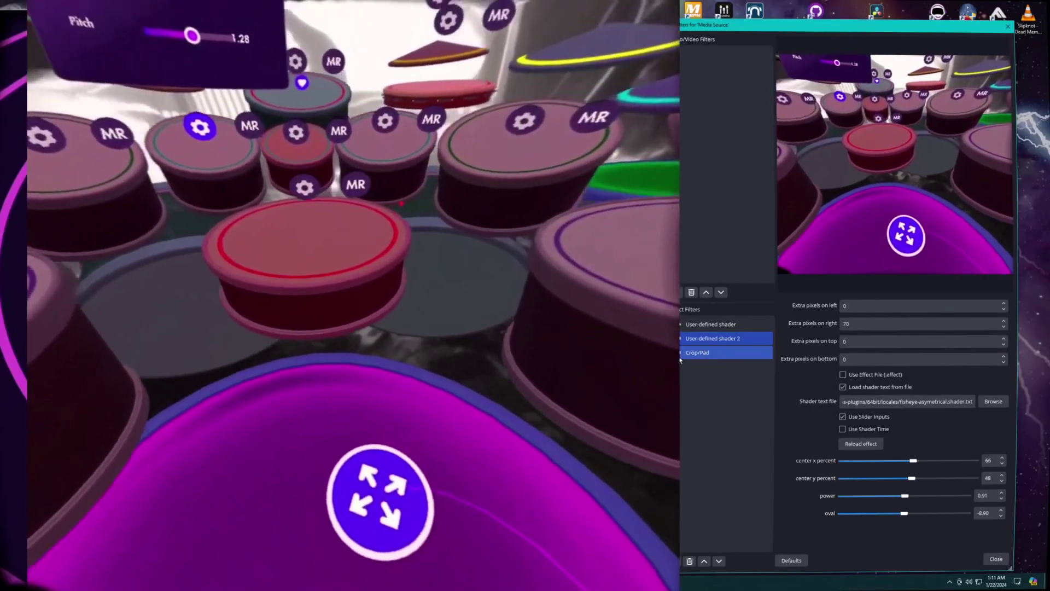
pyautogui.click(678, 355)
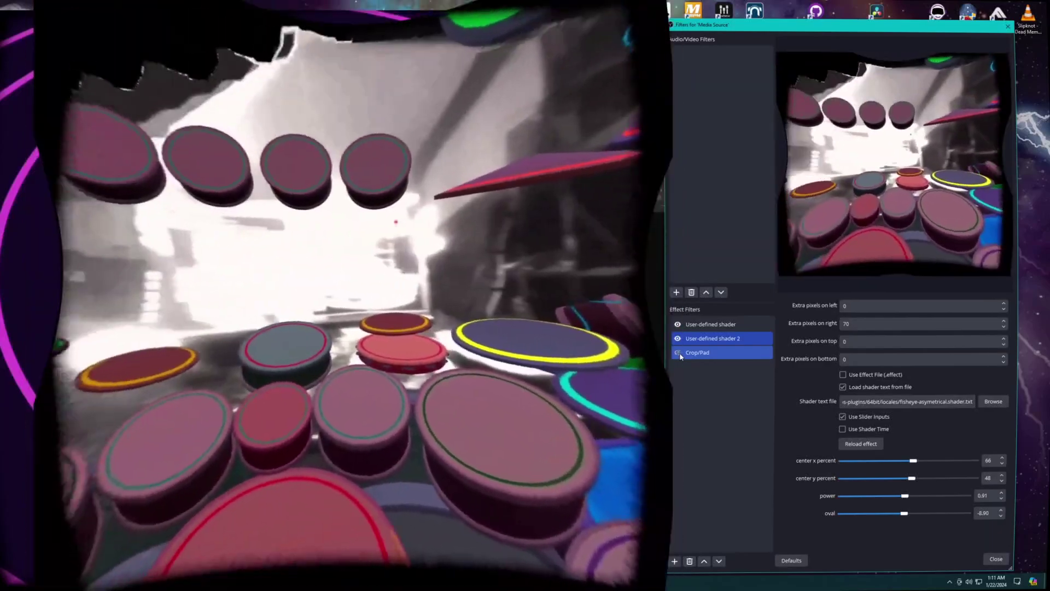
pyautogui.click(678, 353)
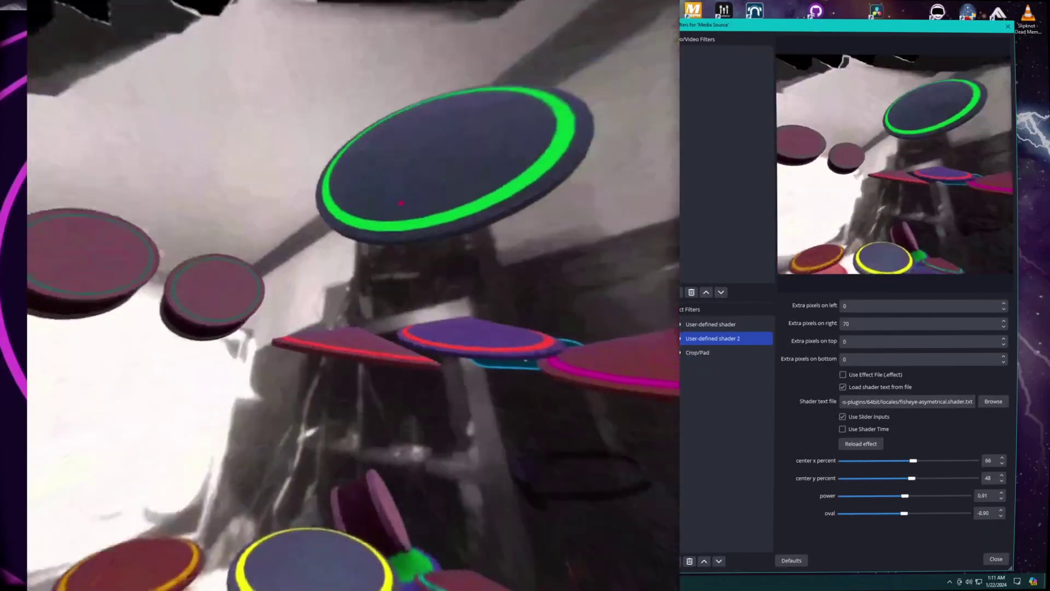
pyautogui.click(681, 355)
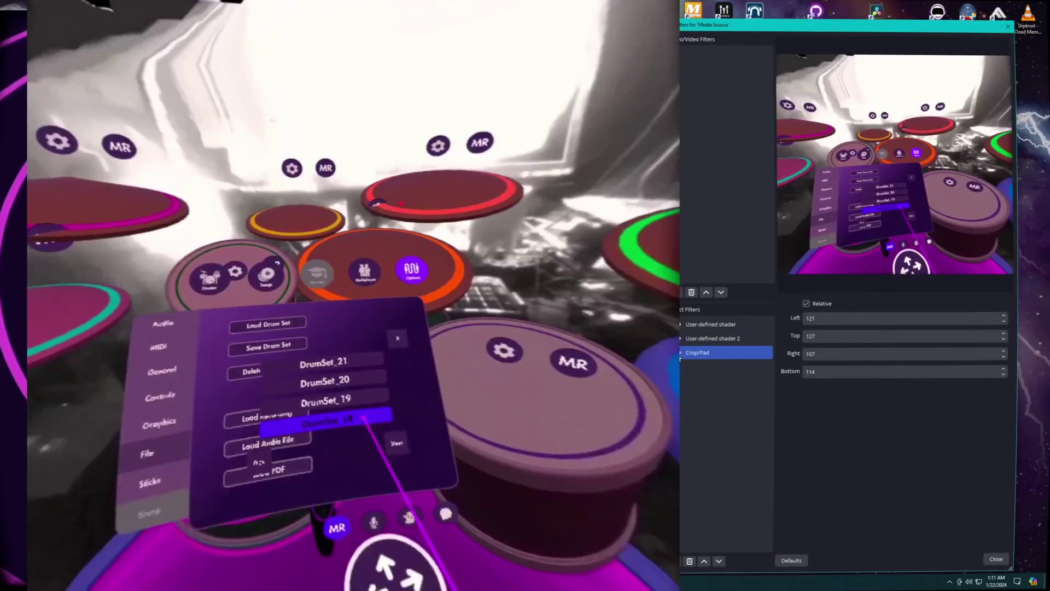
pyautogui.click(678, 354)
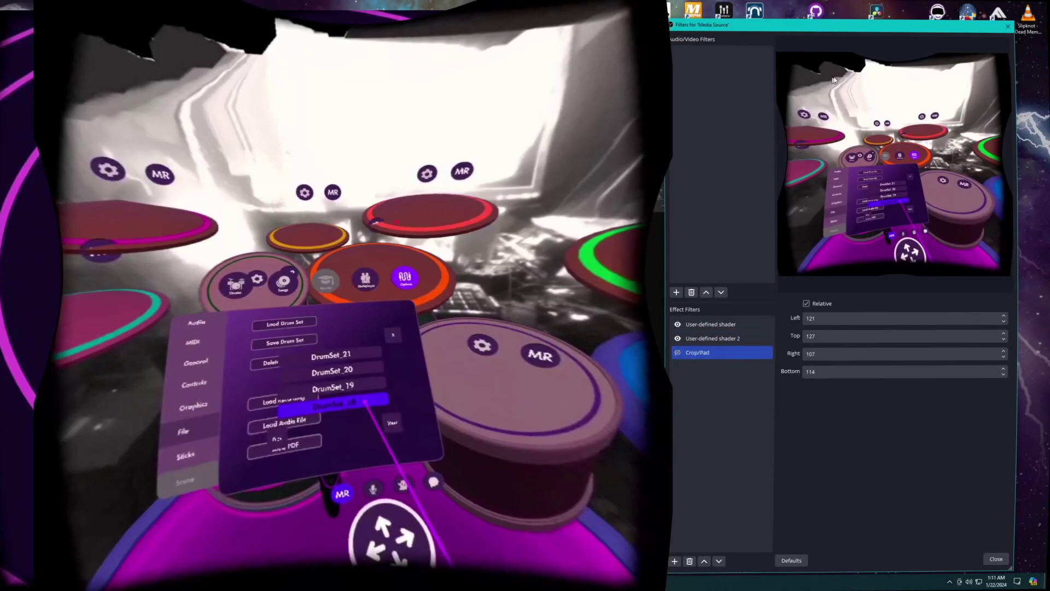
pyautogui.moveTo(817, 31); pyautogui.dragTo(797, 51)
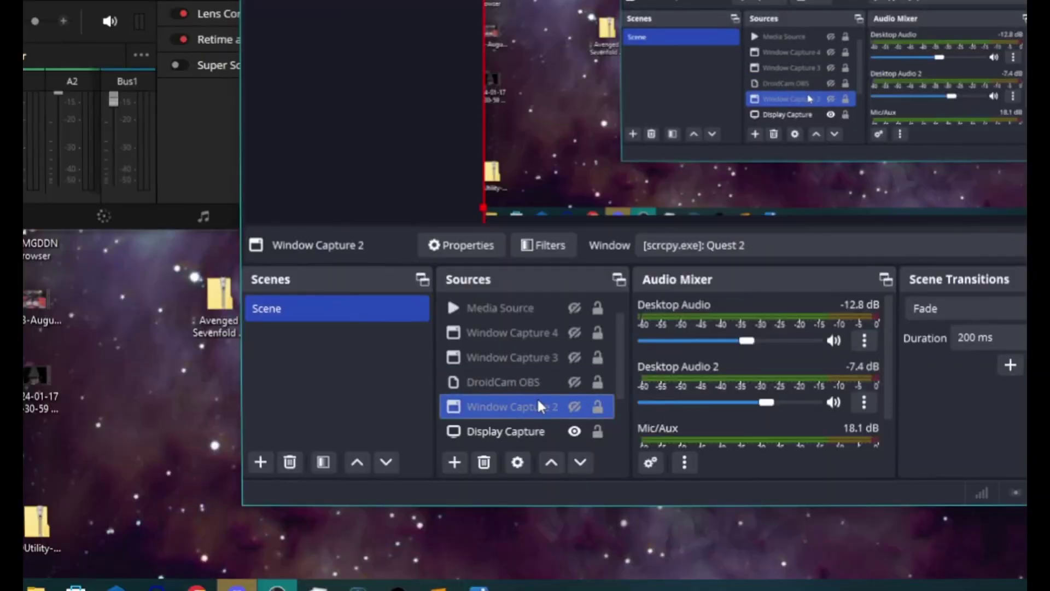
# - Bring up the context menu for Window Capture 2 in the Sources list
pyautogui.rightClick(538, 405)
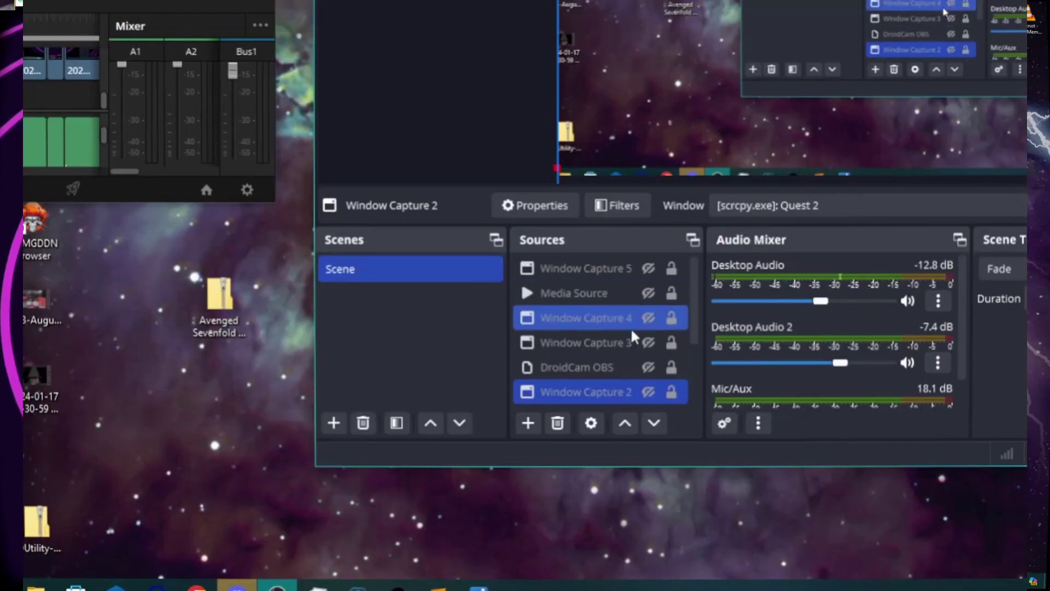
# - Make the M-Audio Audio Output Capture source visible in Sources, then shift the Quest 2 mirror left
pyautogui.keyDown('ctrl'); pyautogui.click(591, 365); pyautogui.keyUp('ctrl')
pyautogui.scroll(-2, 569, 327)
pyautogui.keyDown('ctrl'); pyautogui.click(556, 318); pyautogui.keyUp('ctrl')
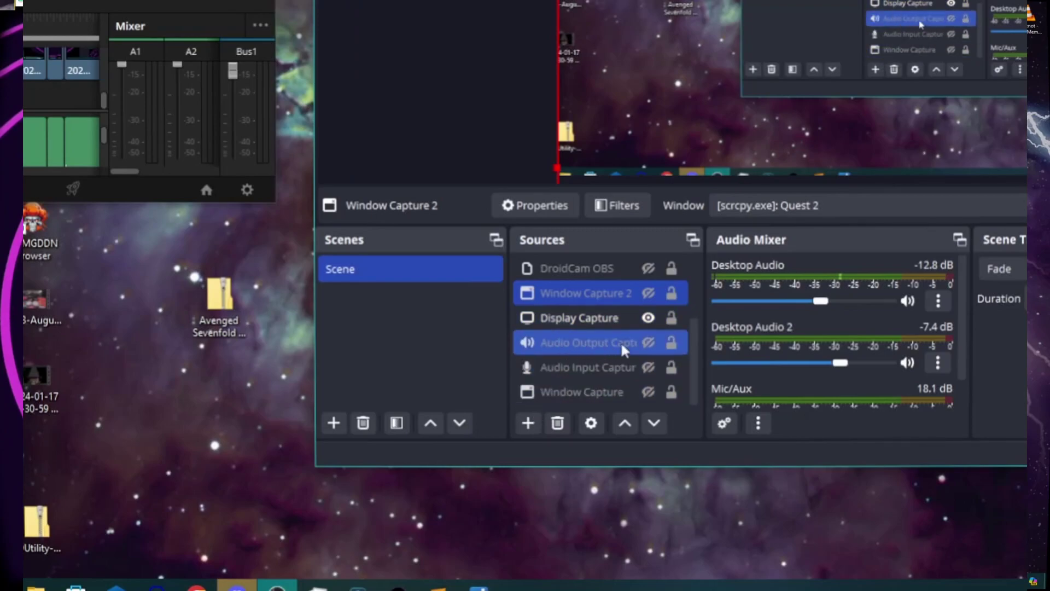
pyautogui.click(639, 343)
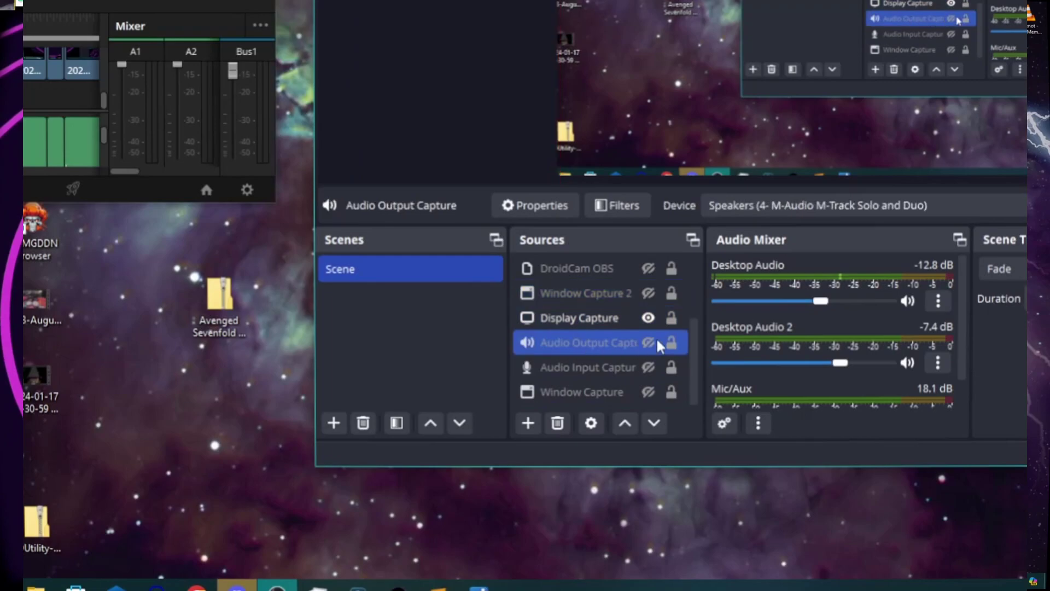
pyautogui.click(649, 342)
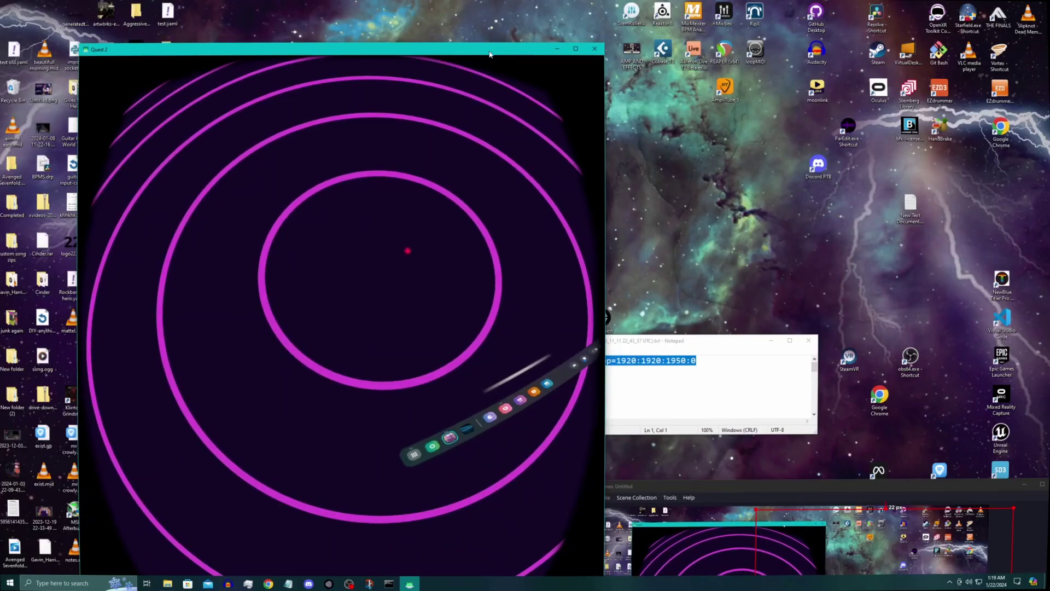
pyautogui.moveTo(490, 54); pyautogui.dragTo(401, 54)
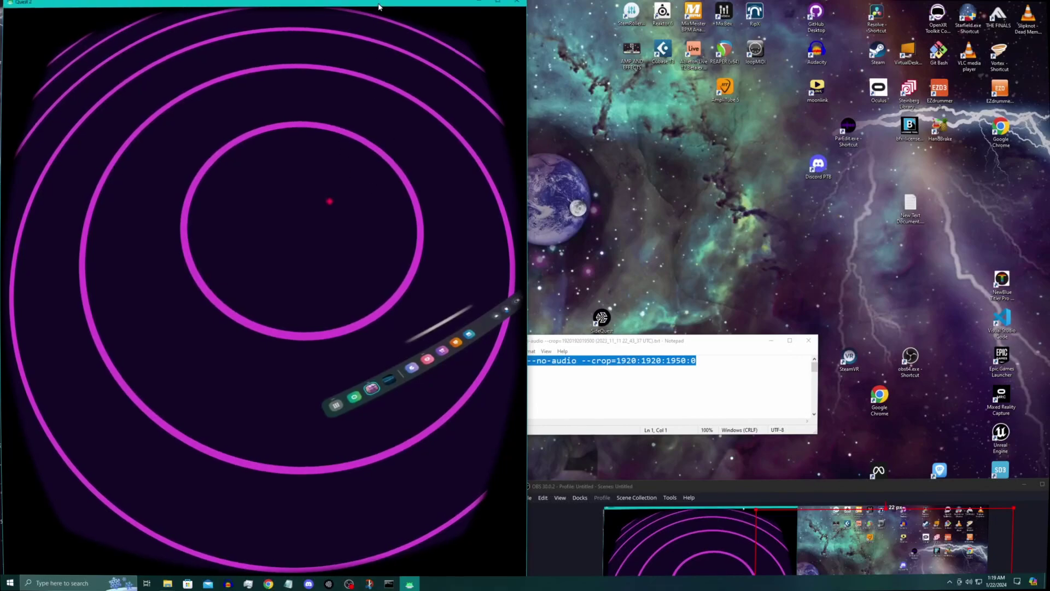
# - Nudge the Quest 2 mirror down-right, raise the OBS window, and bring the mirror to the front
pyautogui.moveTo(378, 2); pyautogui.dragTo(382, 7)
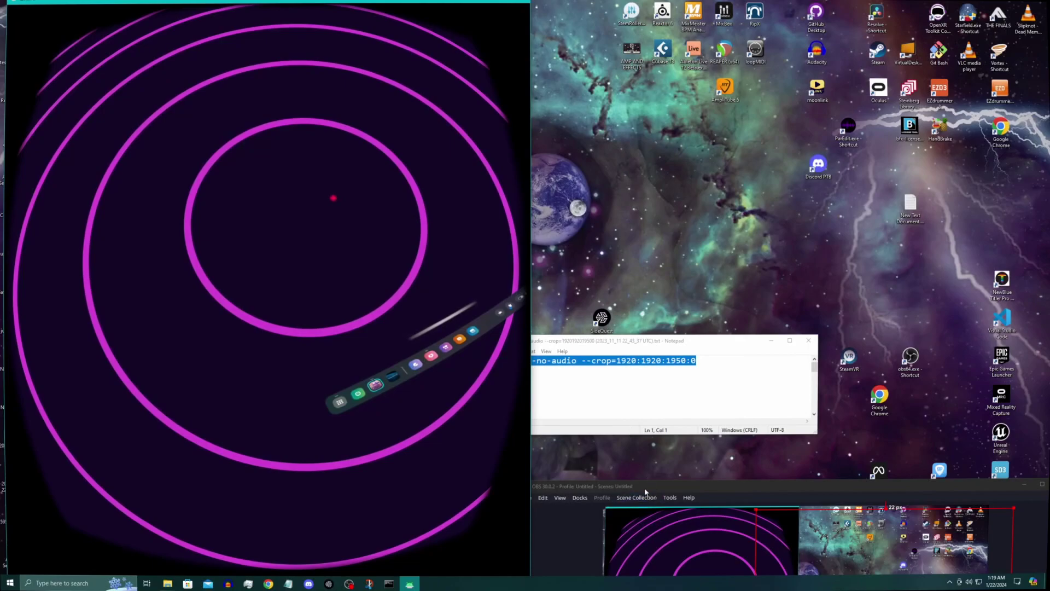
pyautogui.moveTo(645, 489); pyautogui.dragTo(659, 443)
pyautogui.click(389, 187)
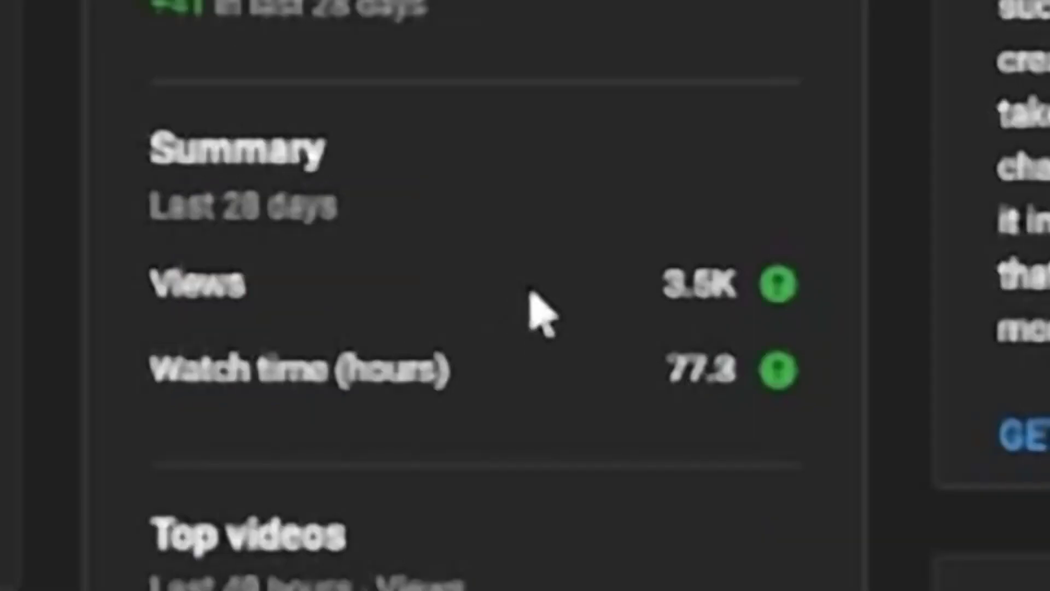
# - Highlight the 3.5K views figure for the last 28 days in the dashboard Summary
pyautogui.moveTo(652, 352); pyautogui.dragTo(695, 349)
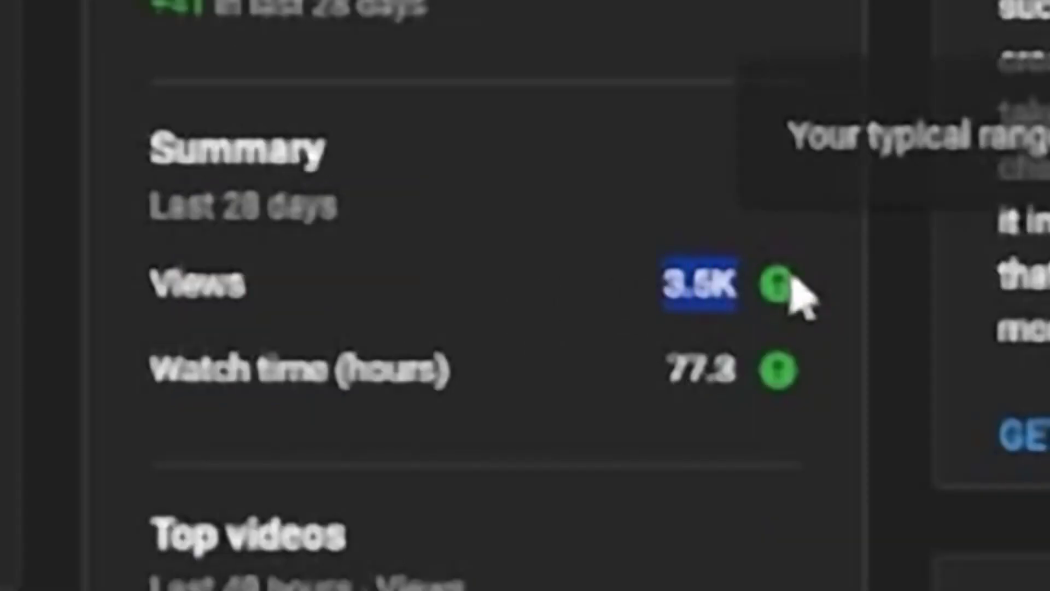